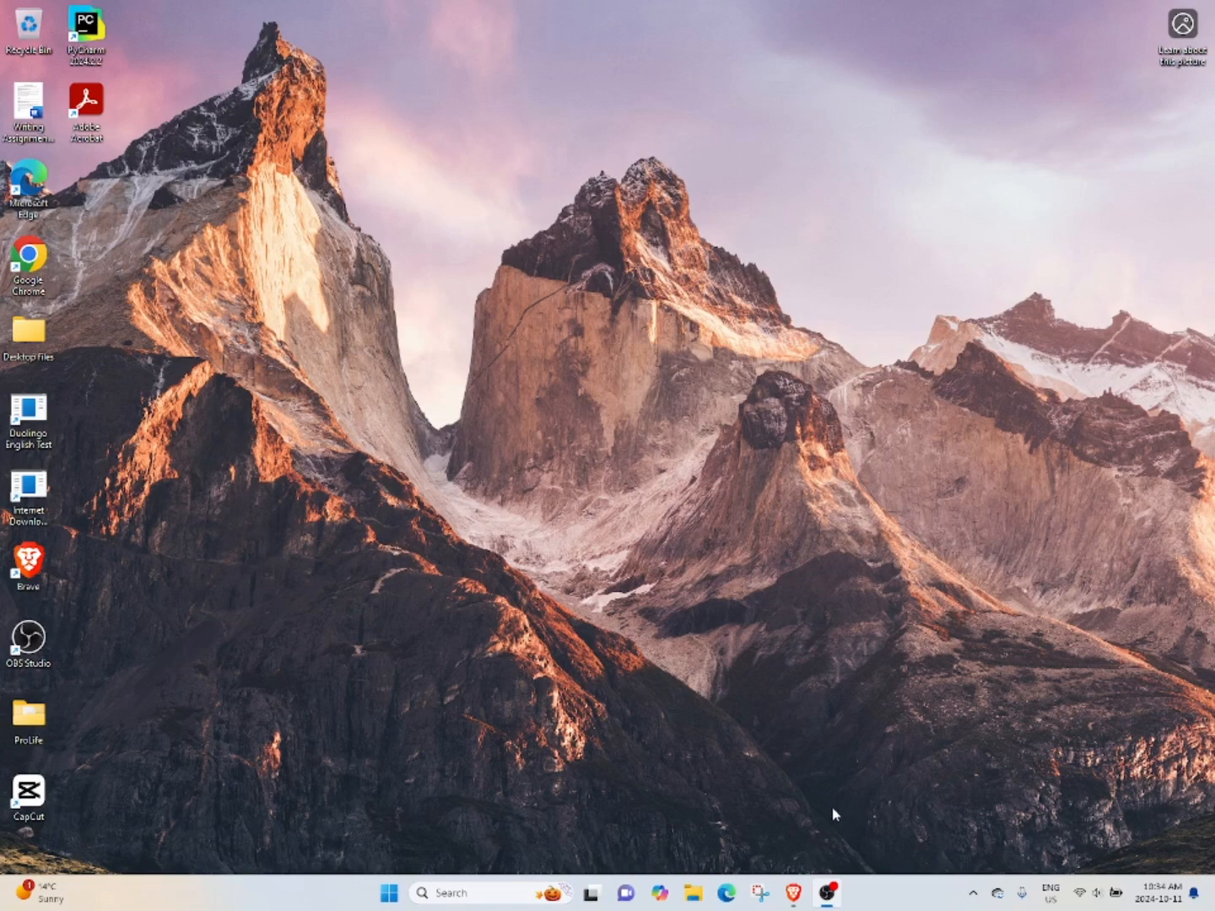
Switch to the Discord window and create a category named tickets in the for youtube server.
mouse_move(794, 893)
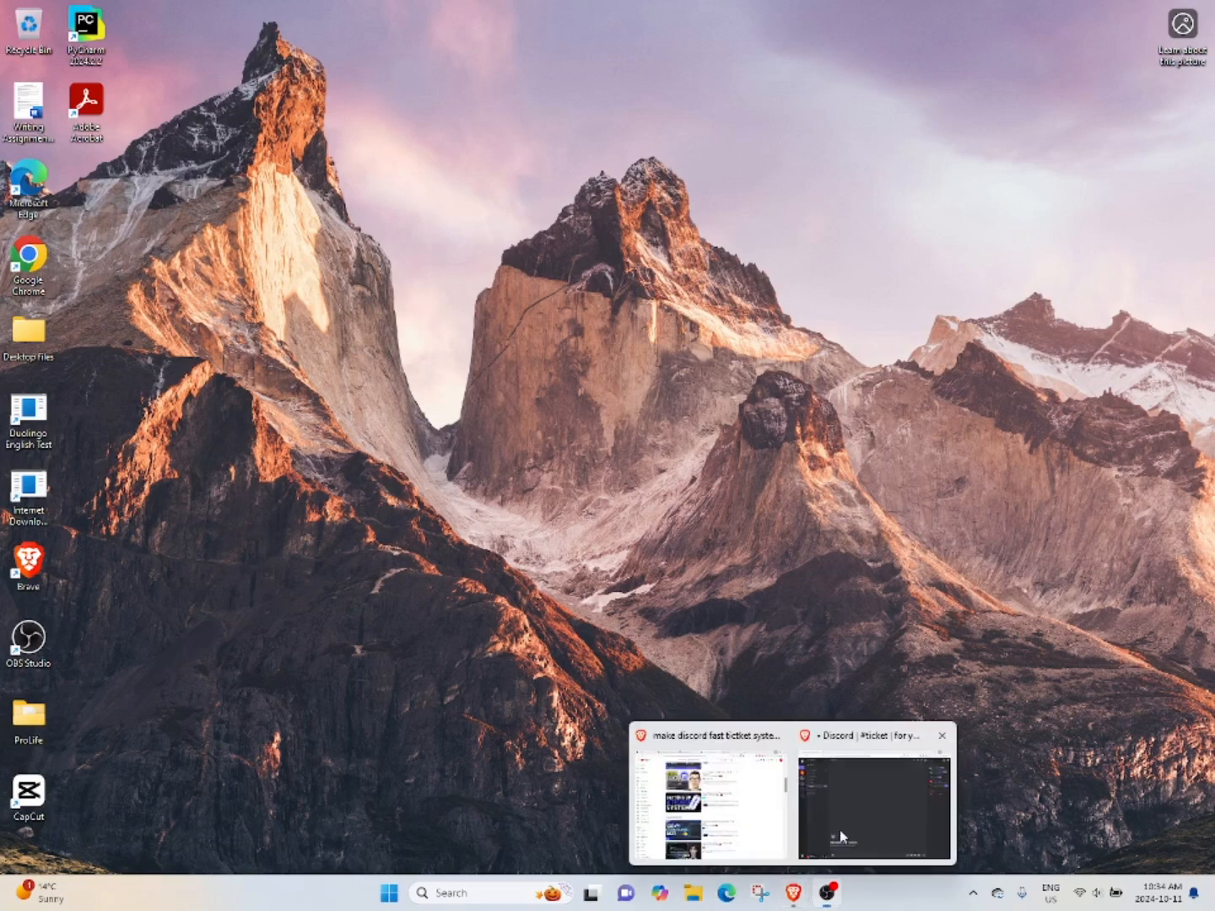
left_click(878, 806)
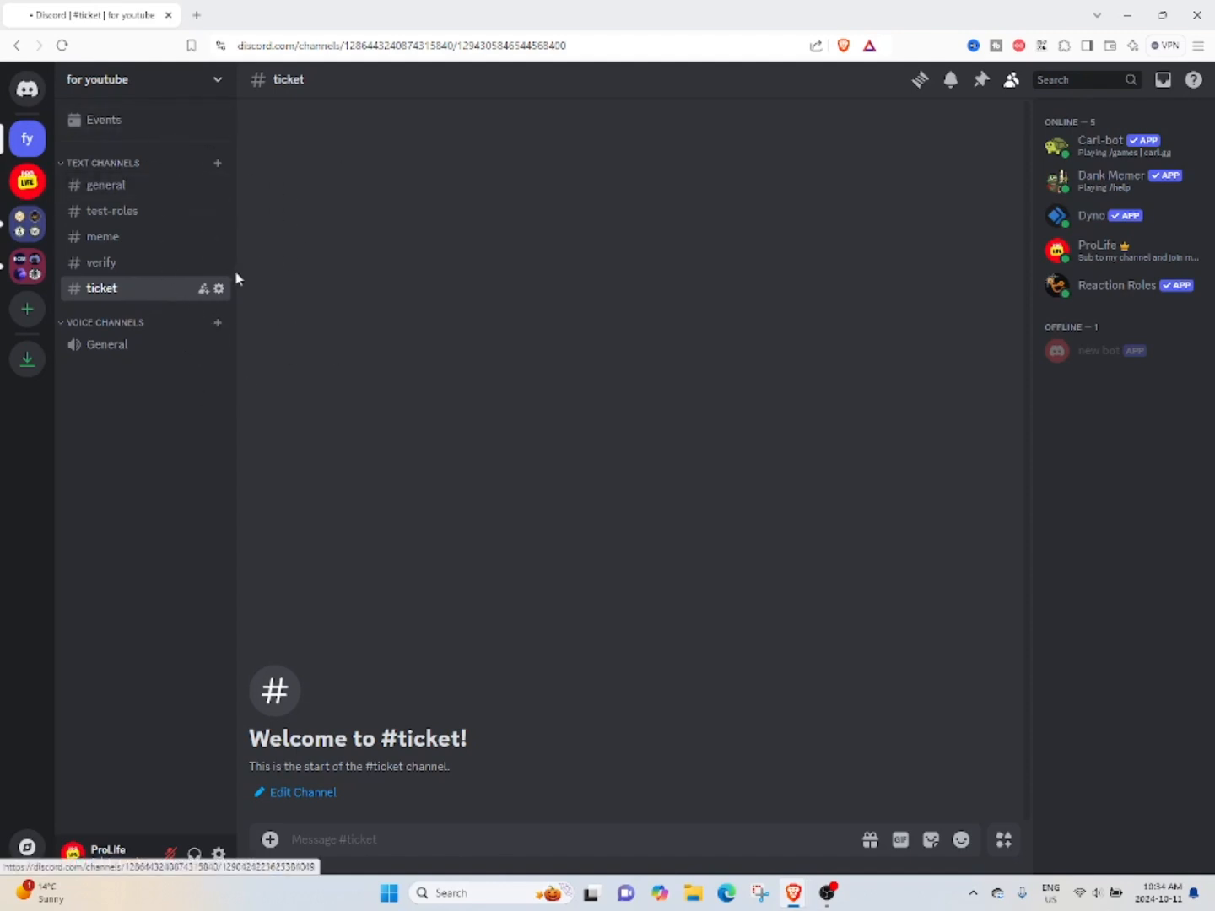
left_click(197, 76)
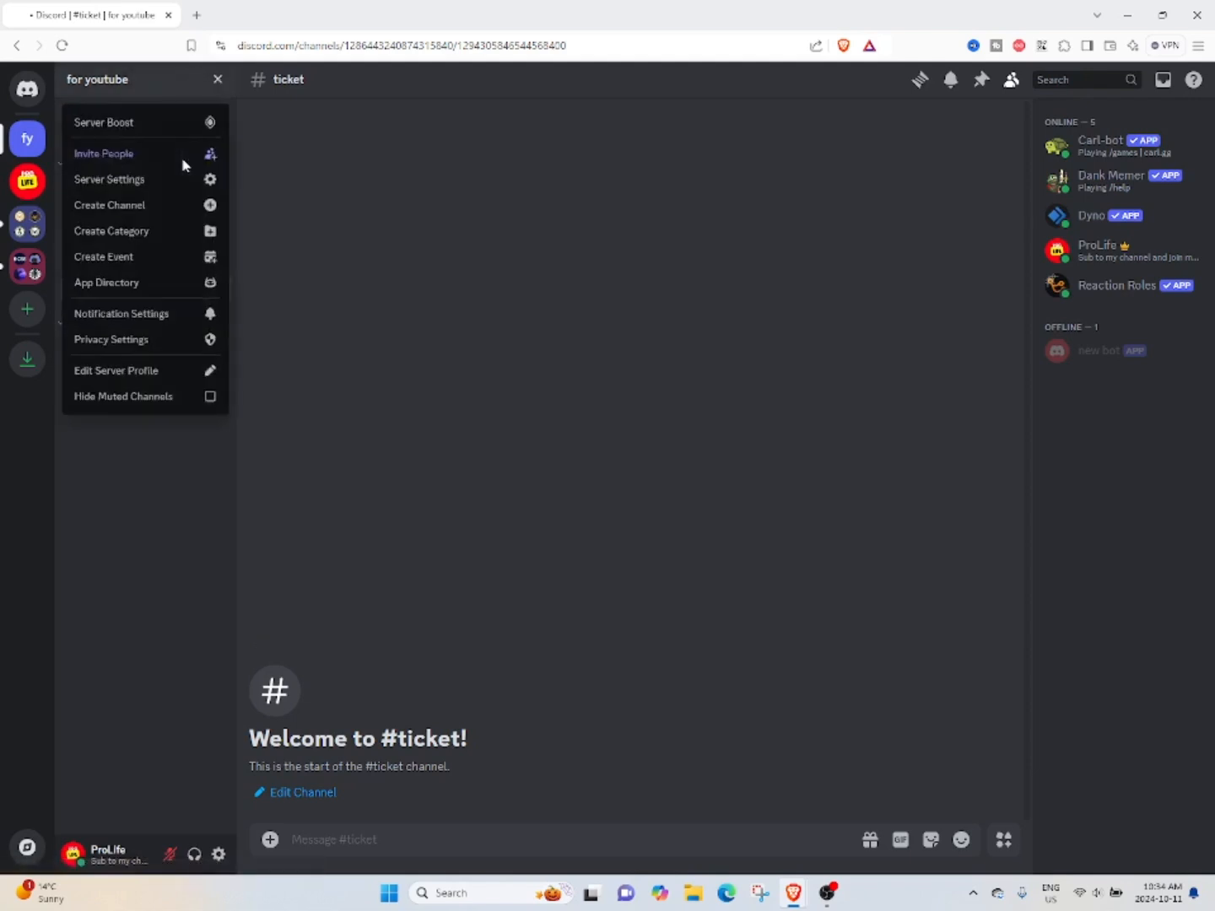
left_click(301, 242)
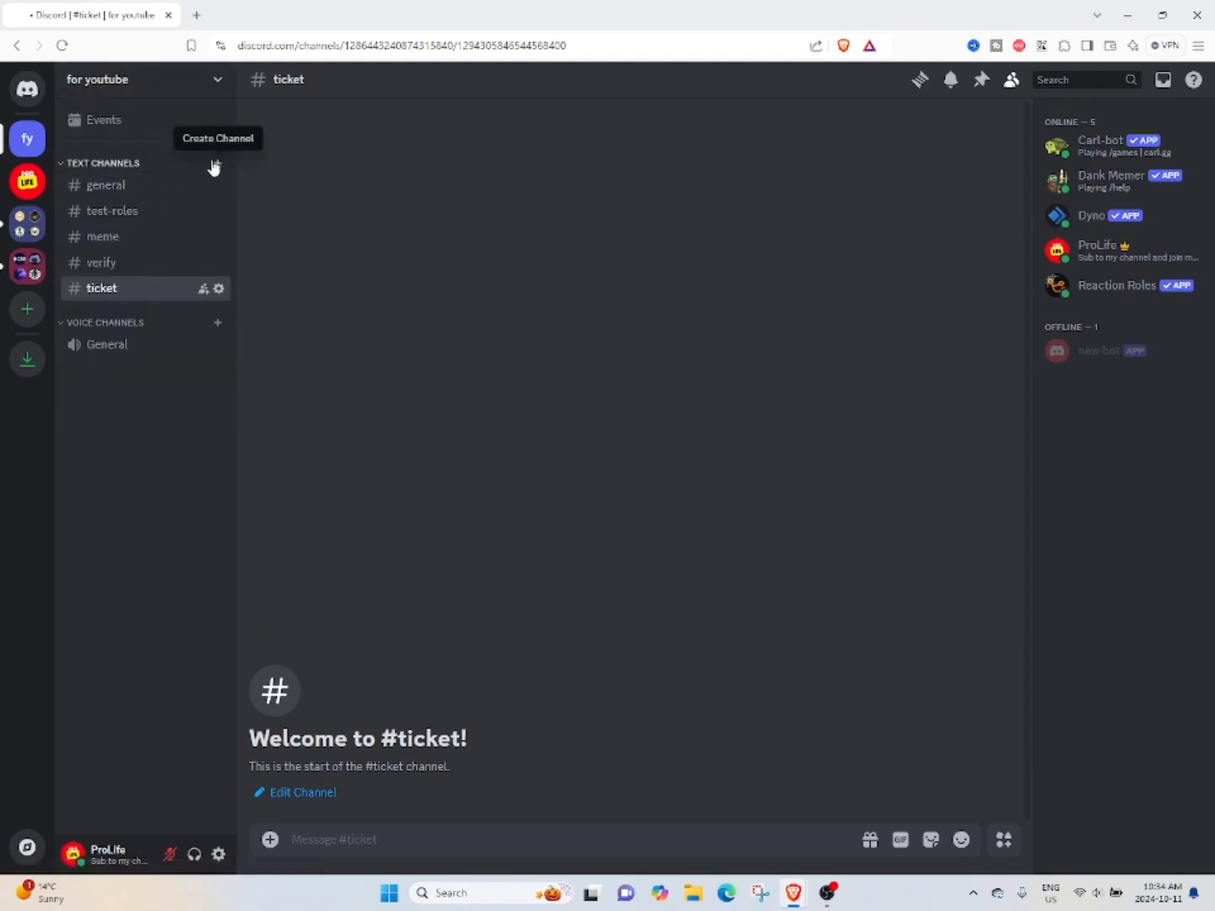
left_click(159, 79)
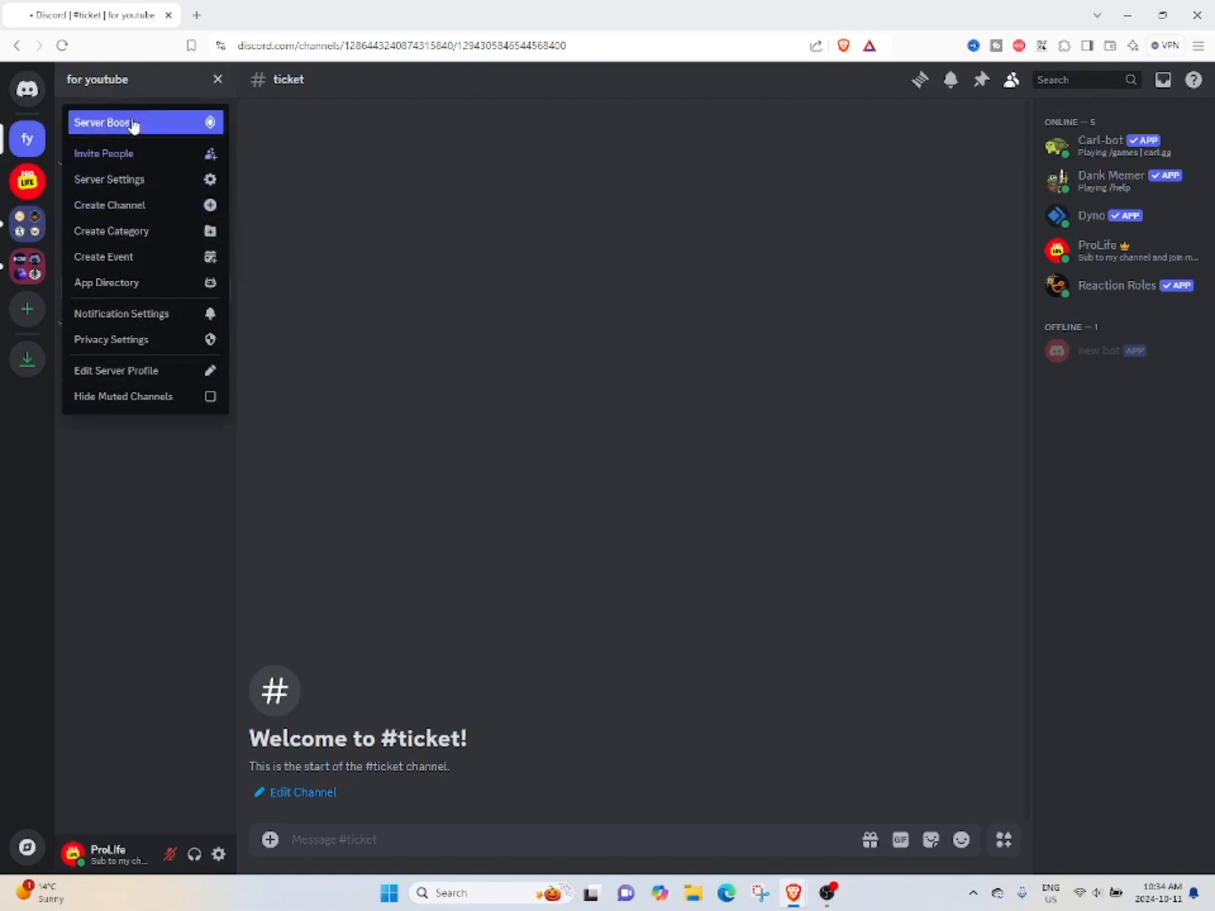
left_click(274, 277)
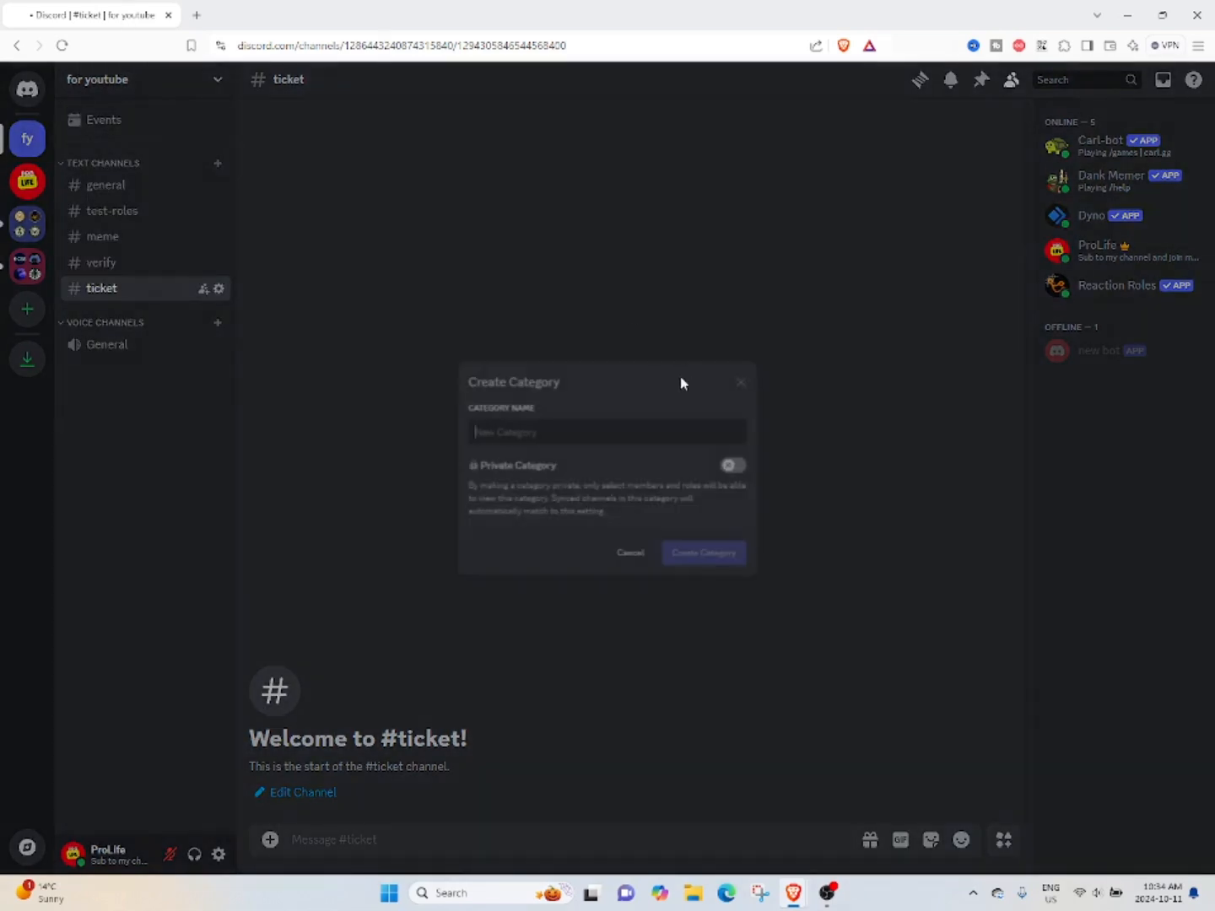
type("tickets")
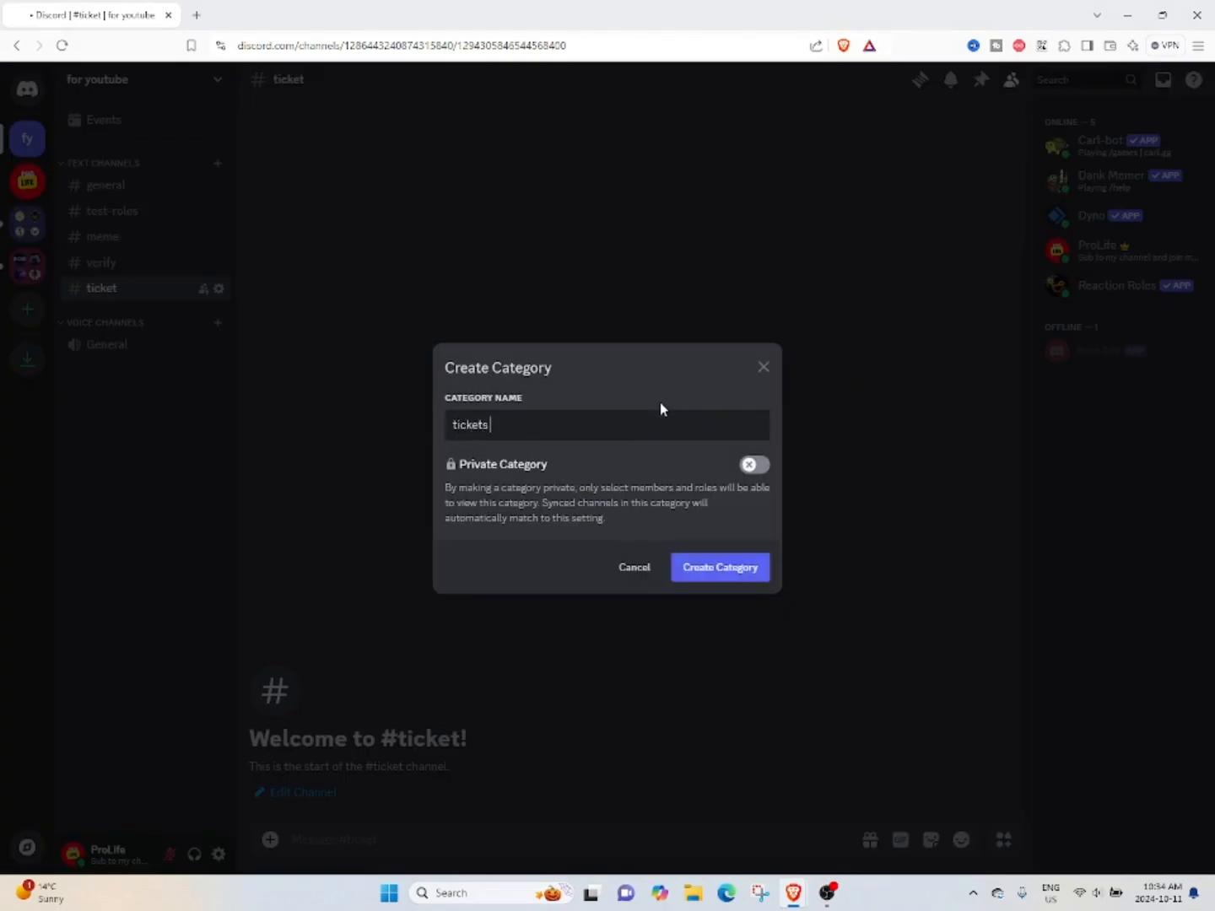
left_click(722, 573)
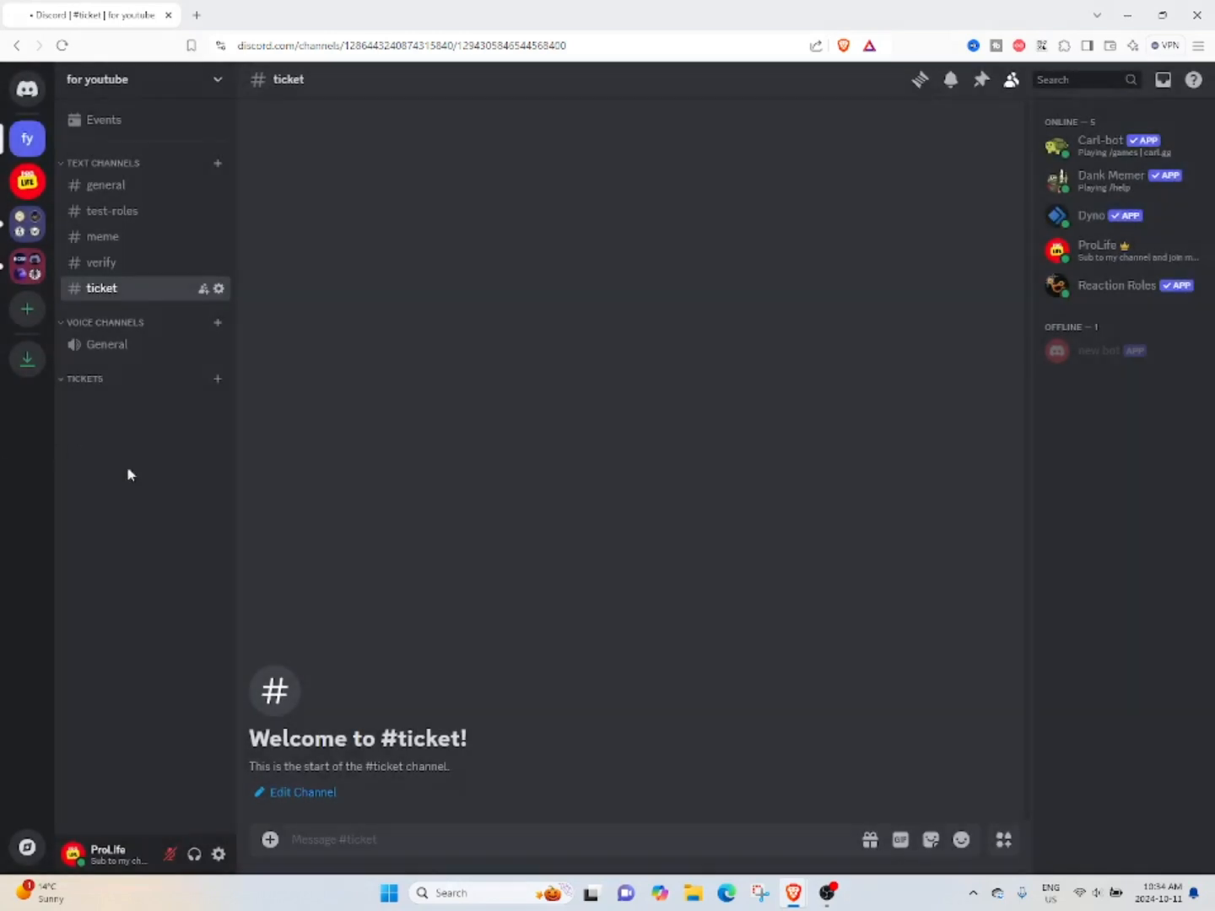
Search the server's App Directory for ticket and open the Ticket Tool app page.
left_click(176, 82)
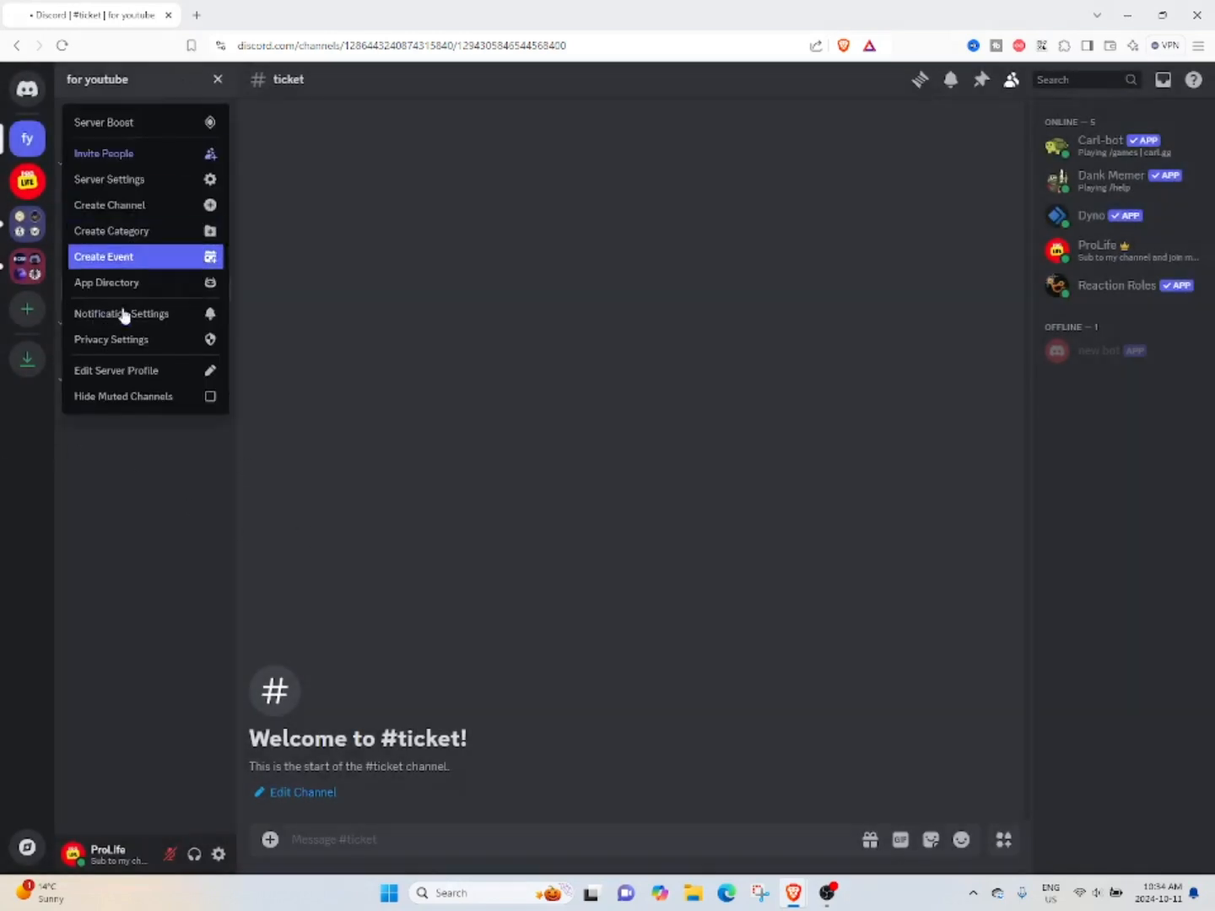
left_click(482, 279)
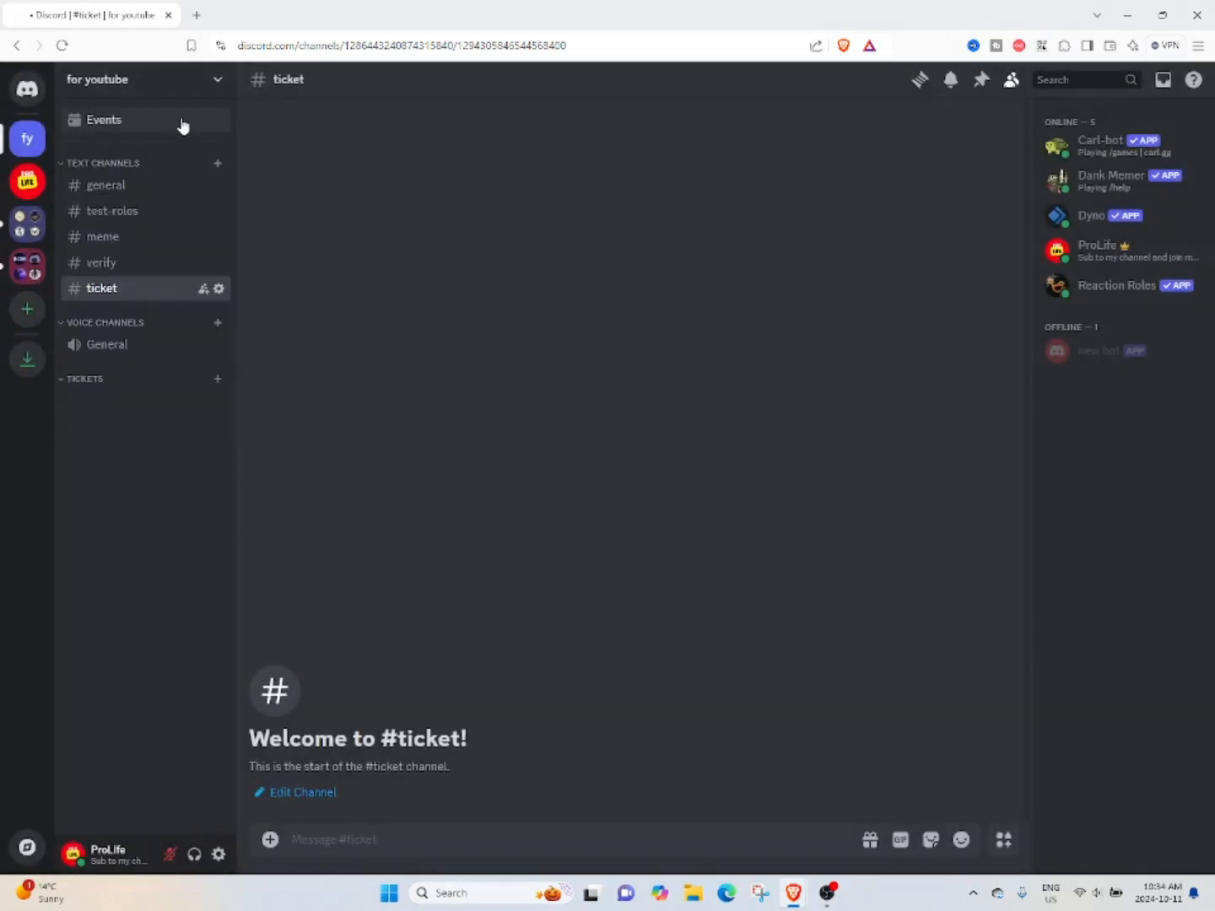
left_click(107, 88)
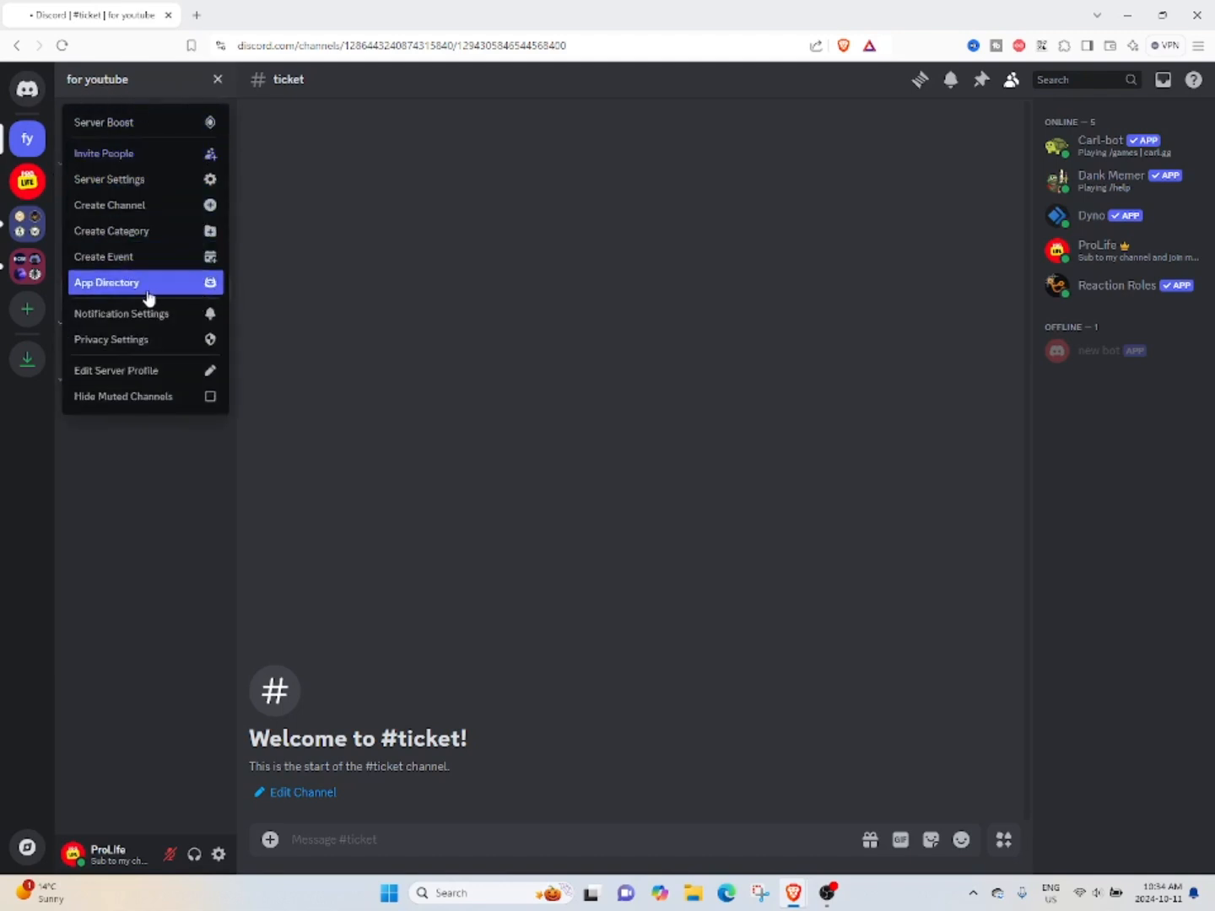
left_click(109, 285)
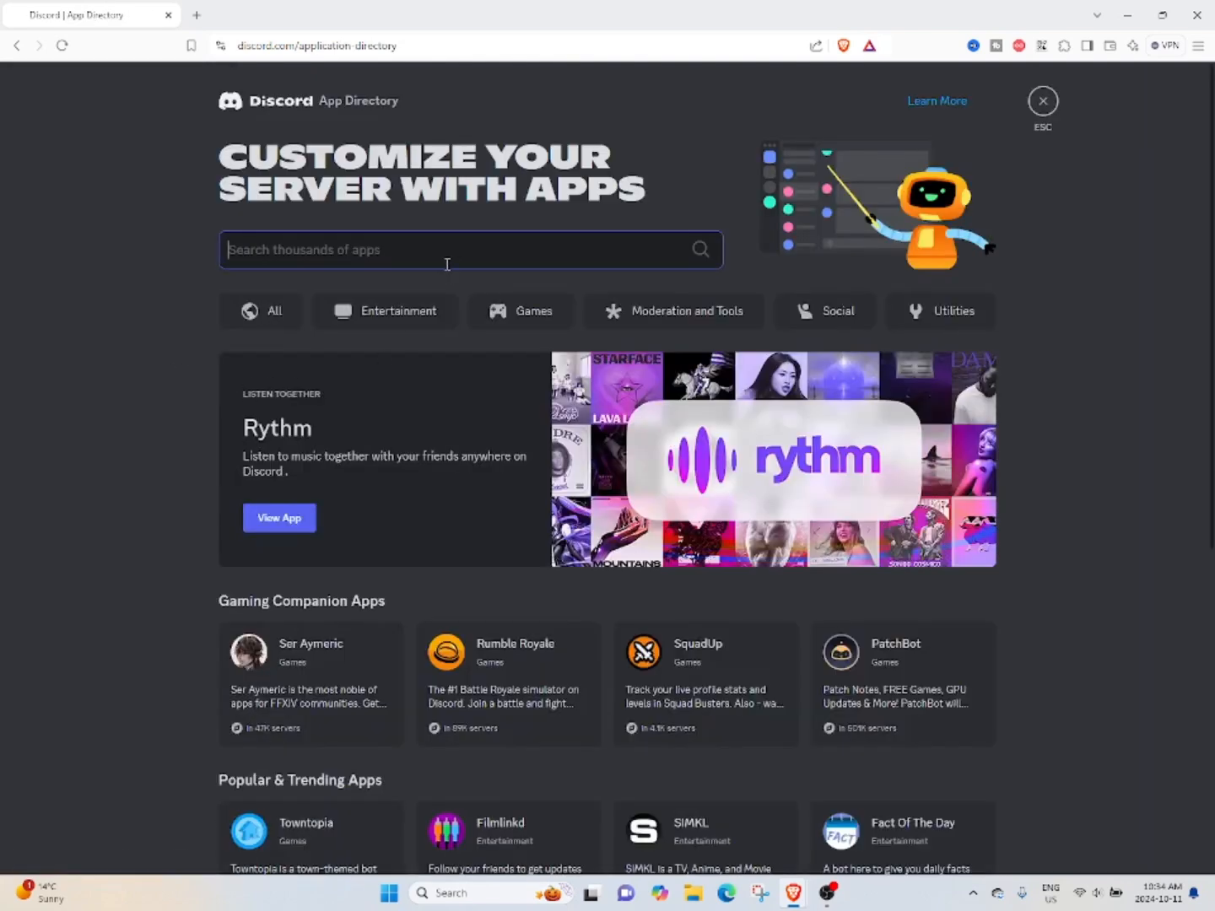
type("ticket")
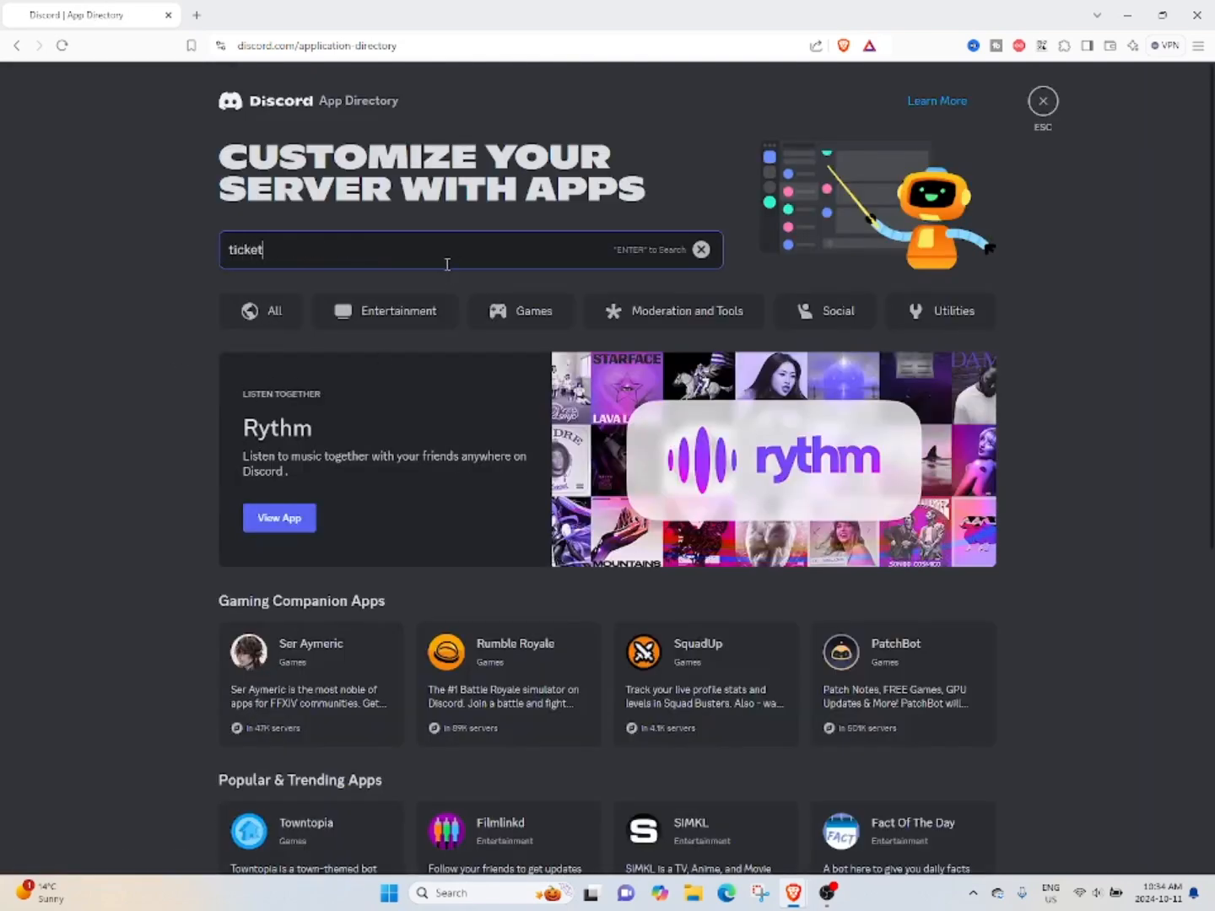
key("Return")
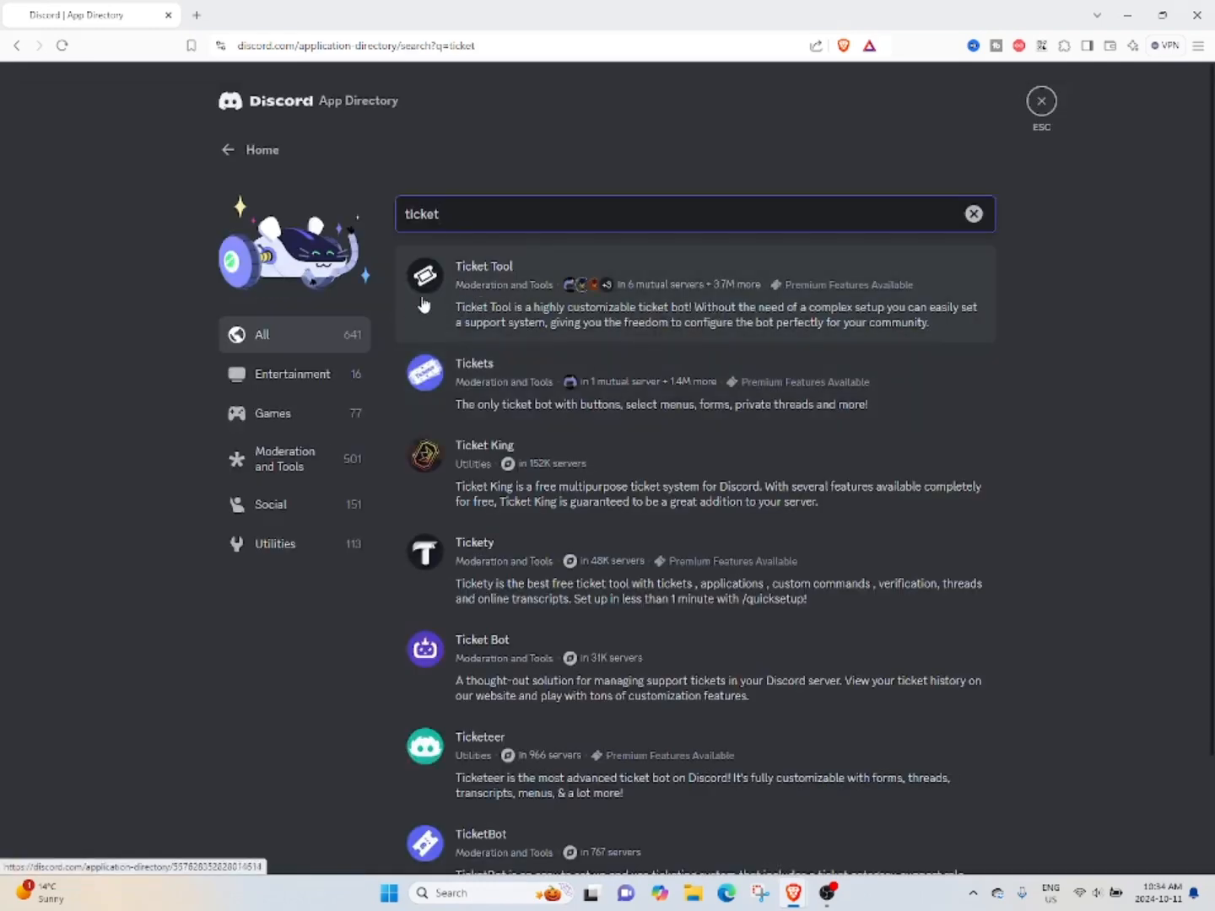
left_click(451, 294)
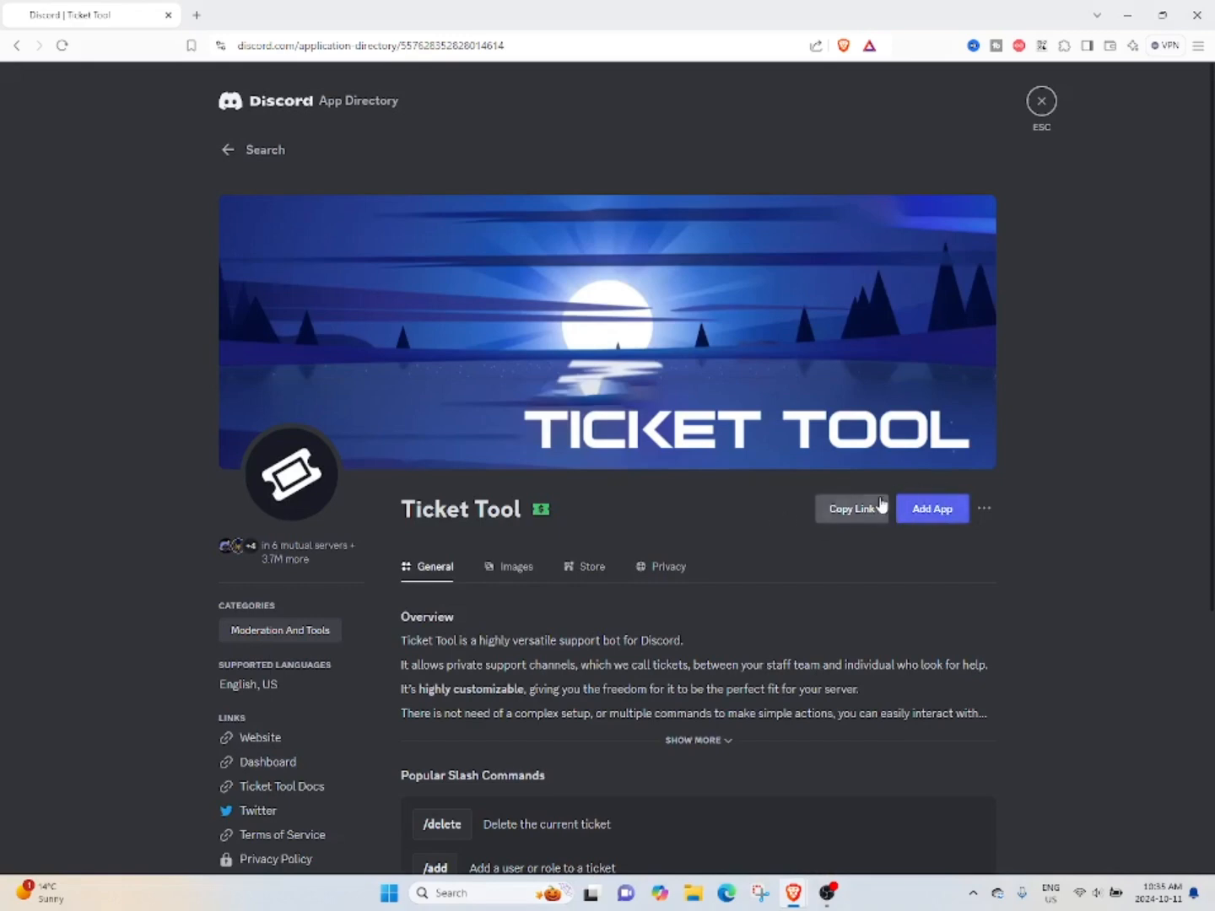
Add the Ticket Tool app to the for youtube server, authorize it and return to the ticket channel.
left_click(944, 520)
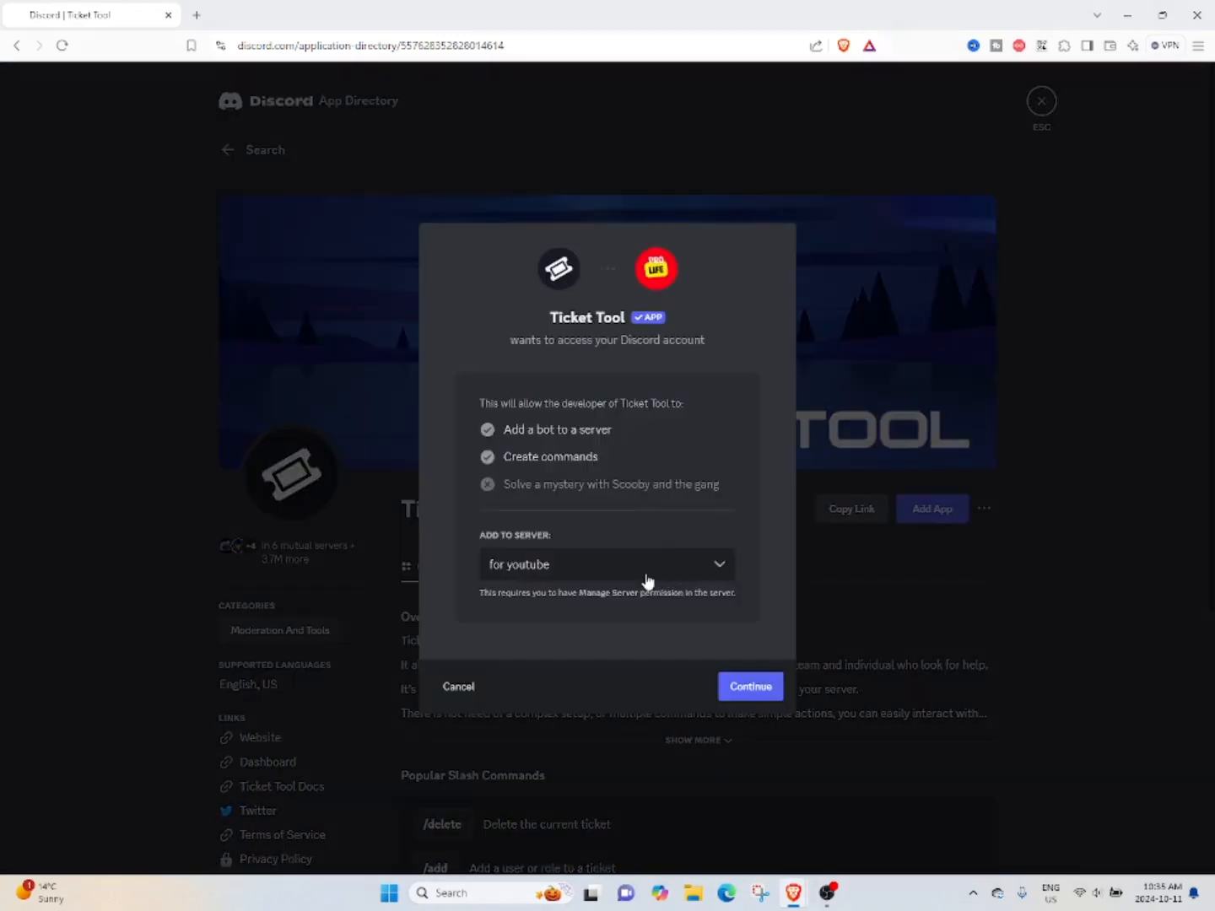
left_click(766, 684)
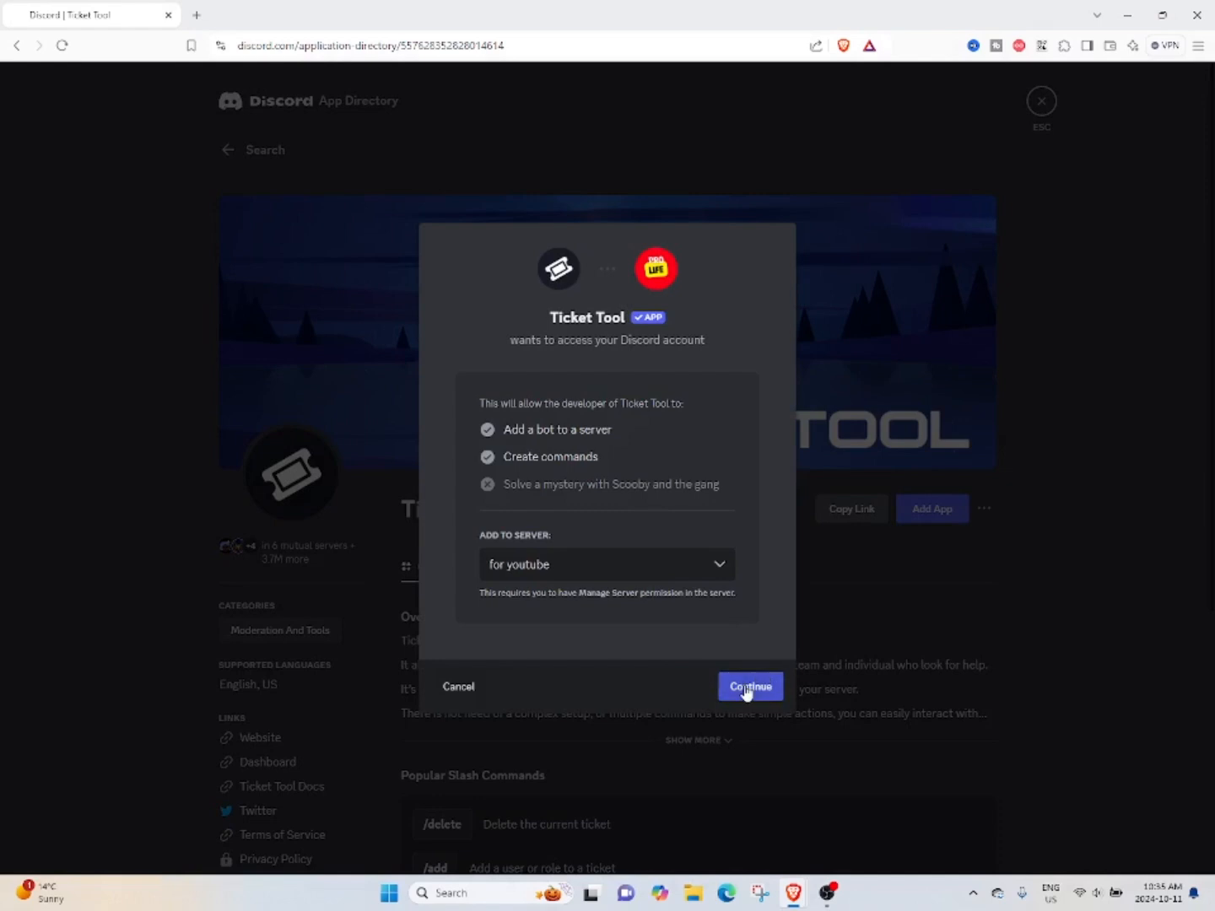
left_click(764, 812)
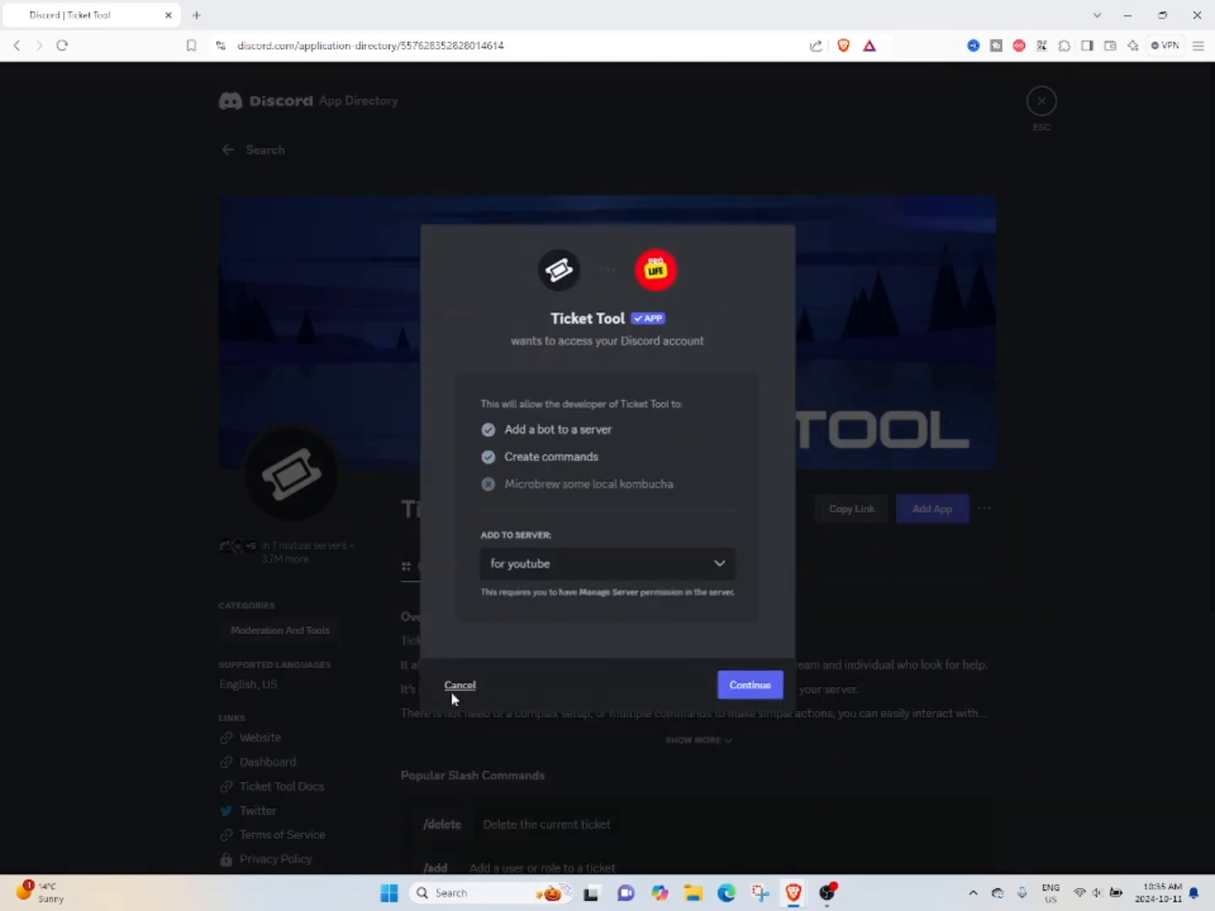
left_click(453, 695)
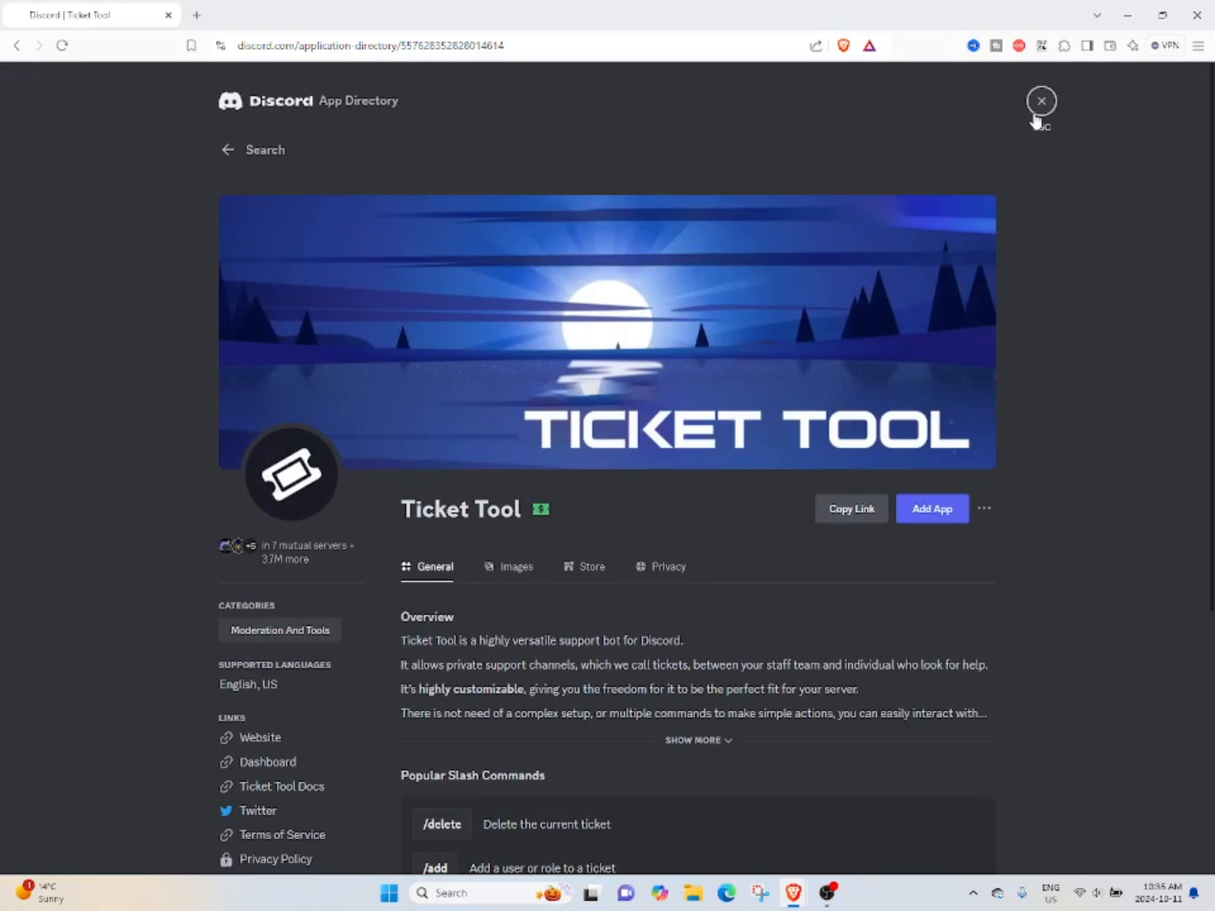
left_click(1041, 101)
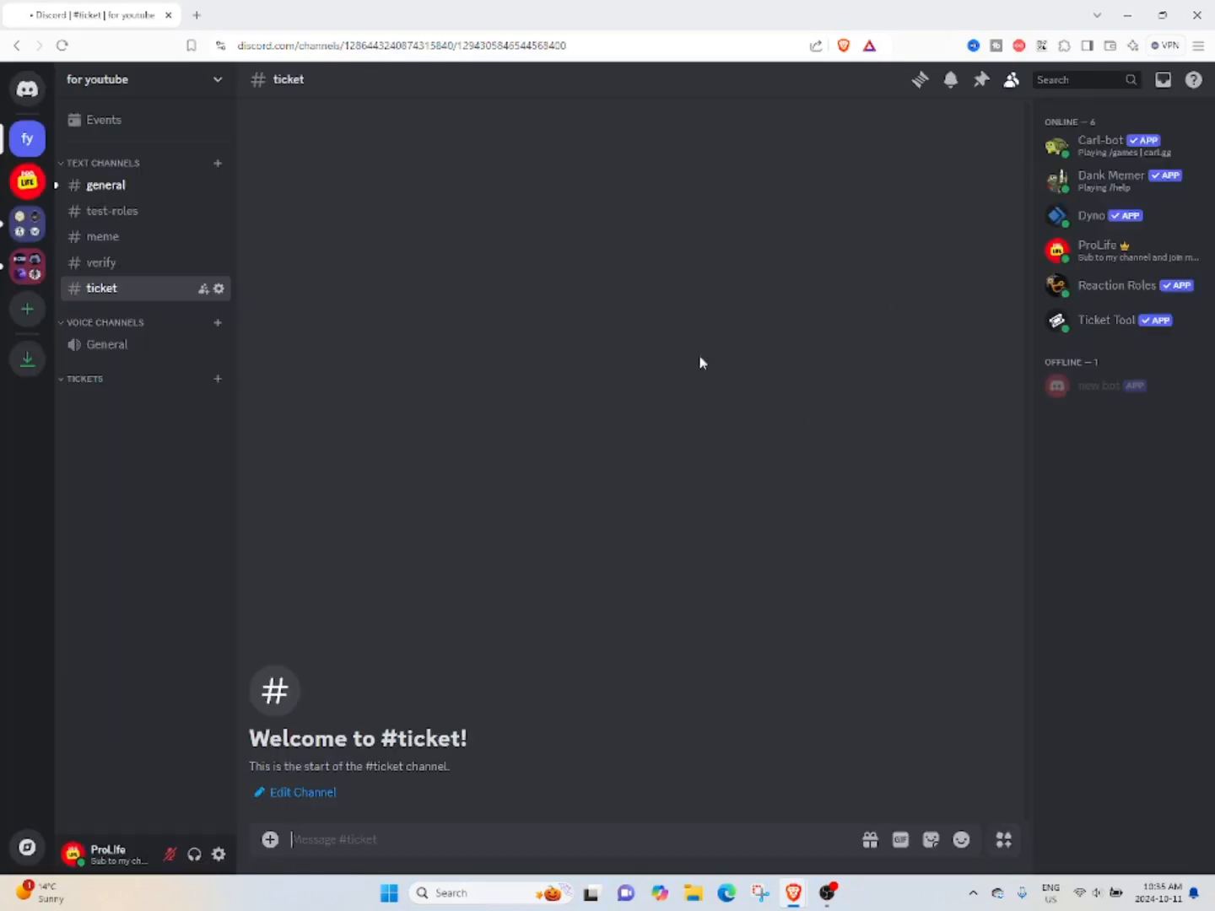
View the Ticket Tool bot's profile and run its /setup command in the ticket channel.
left_click(1123, 325)
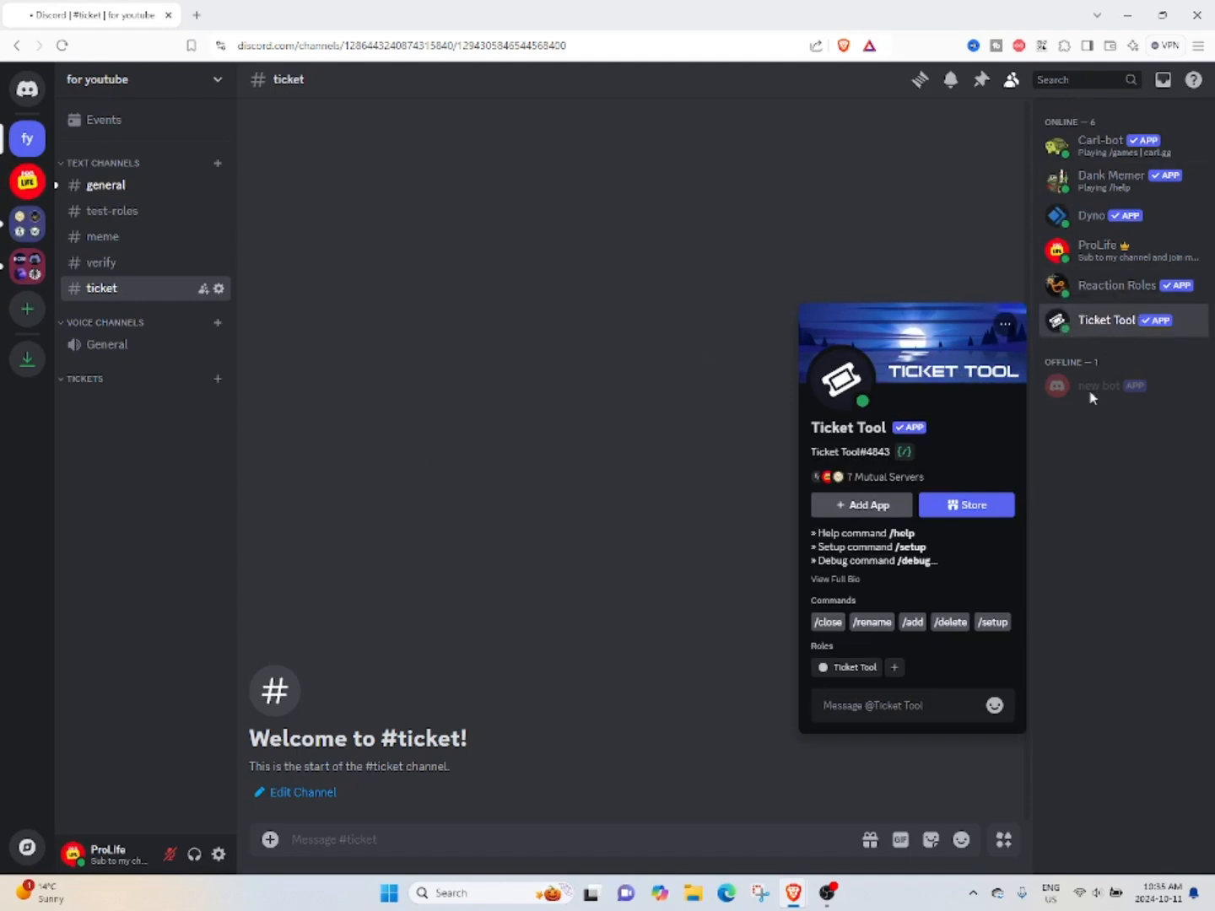
left_click(1134, 520)
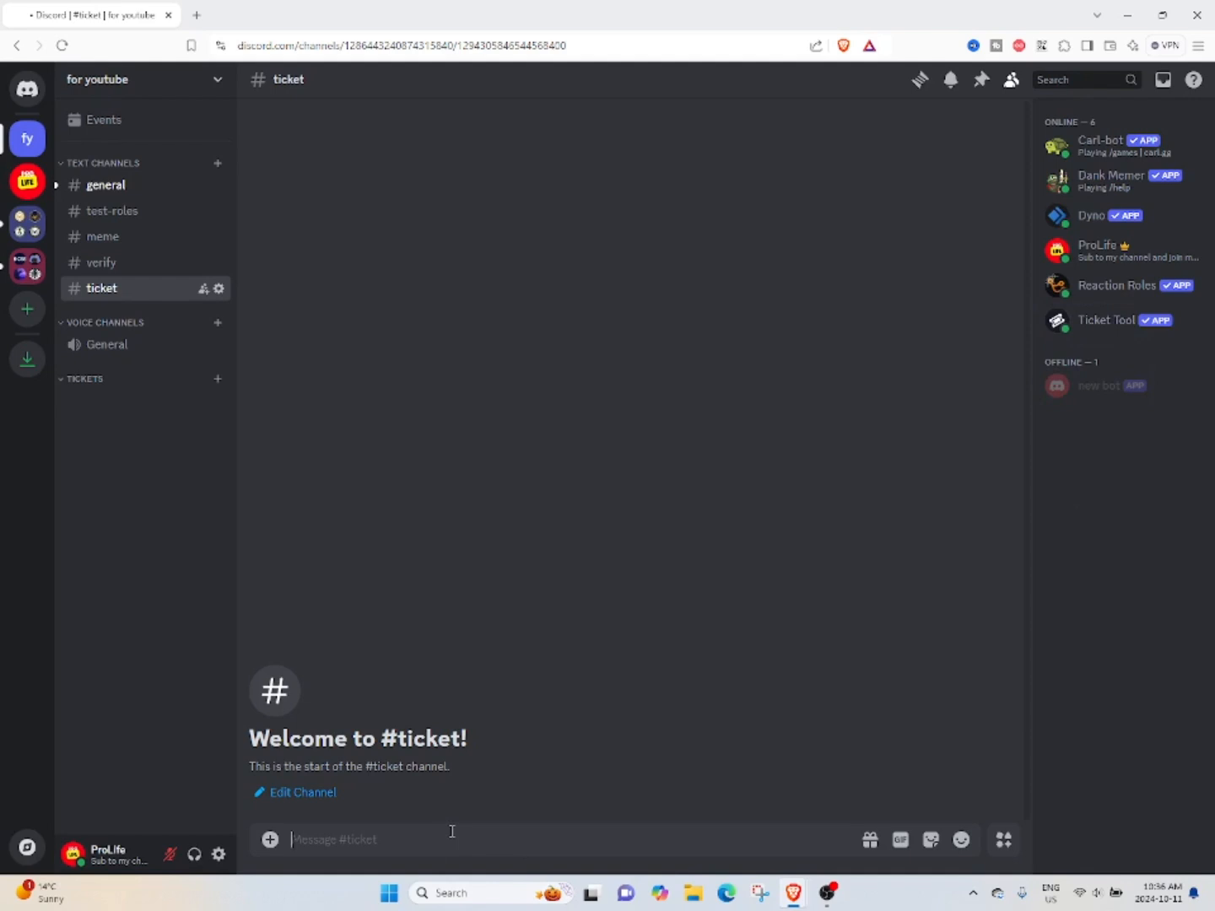
type("/se")
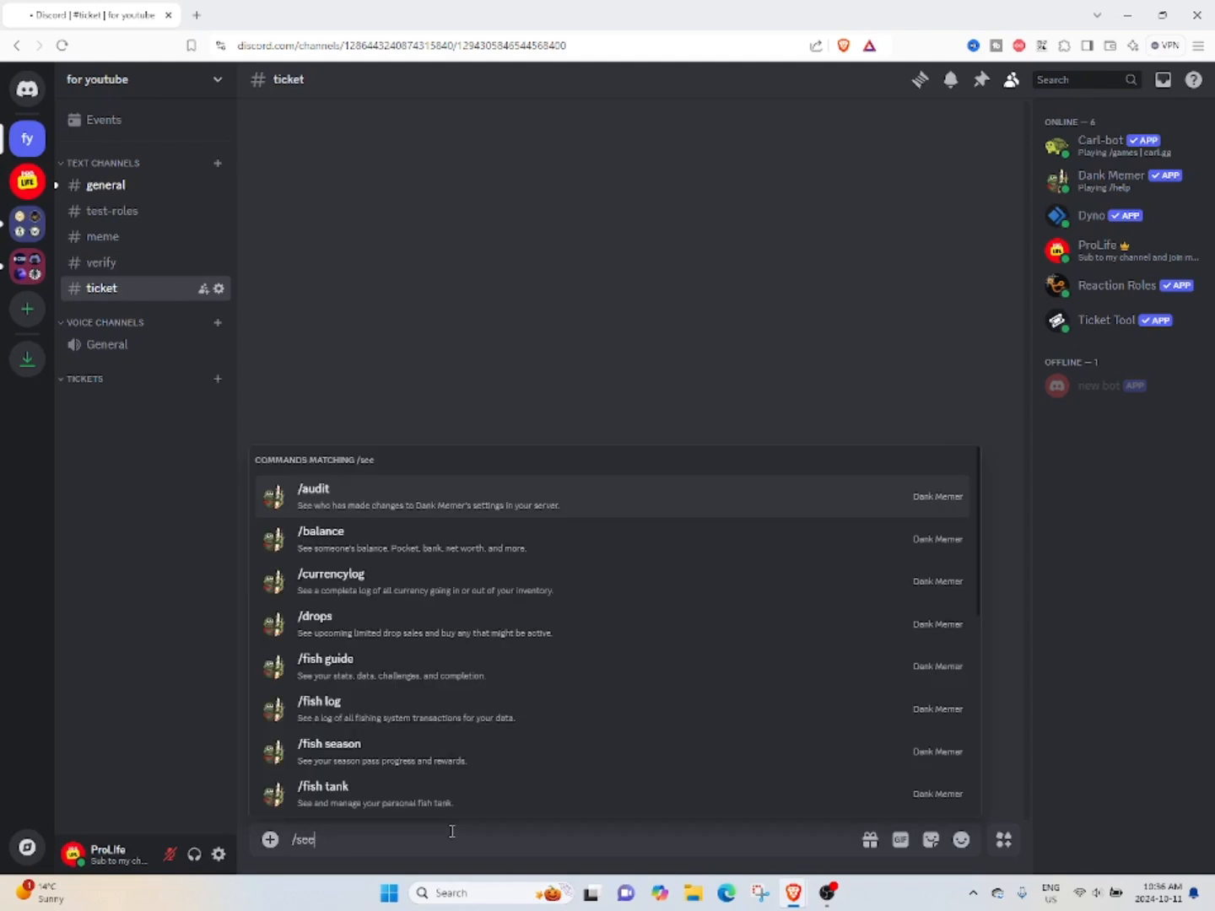
key("BackSpace")
type("tup")
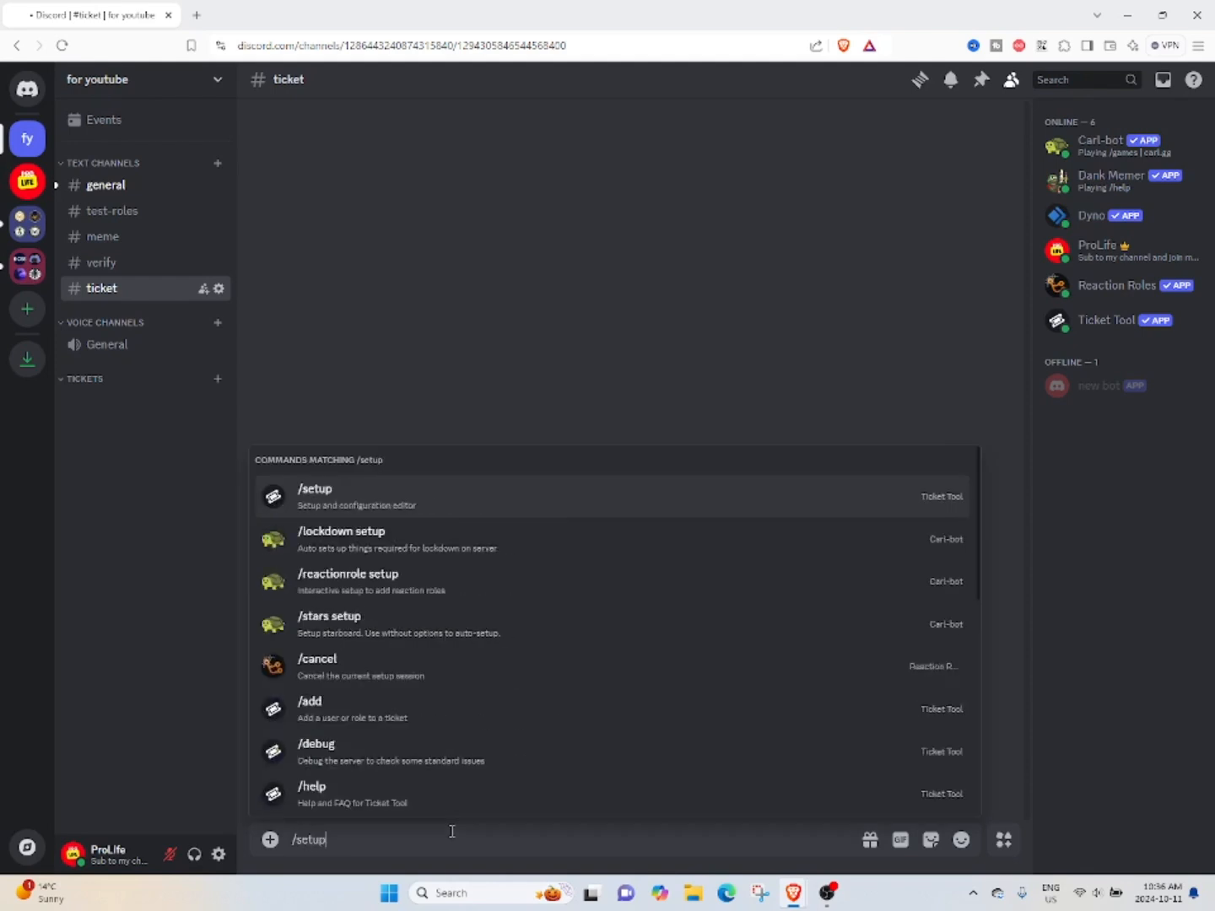
left_click(397, 502)
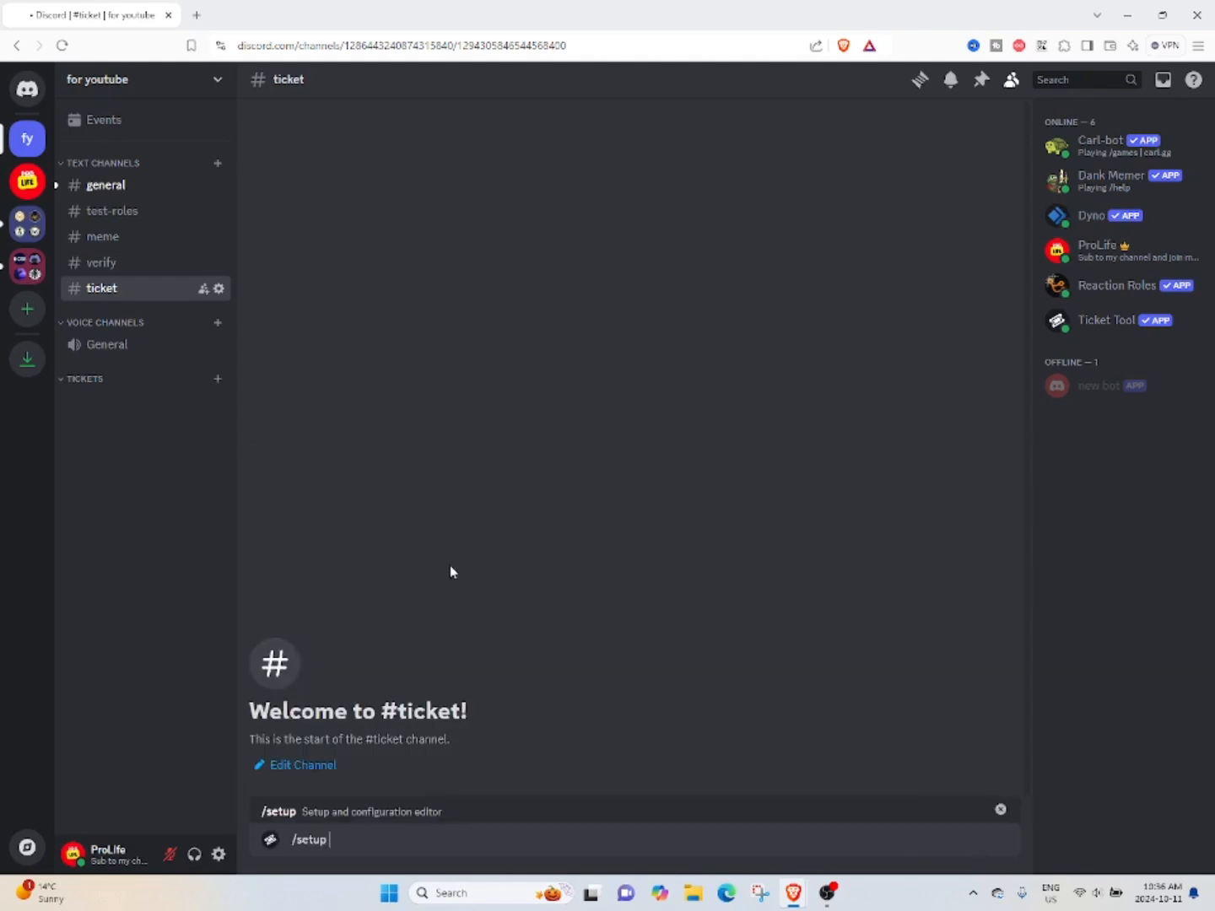
key("Return")
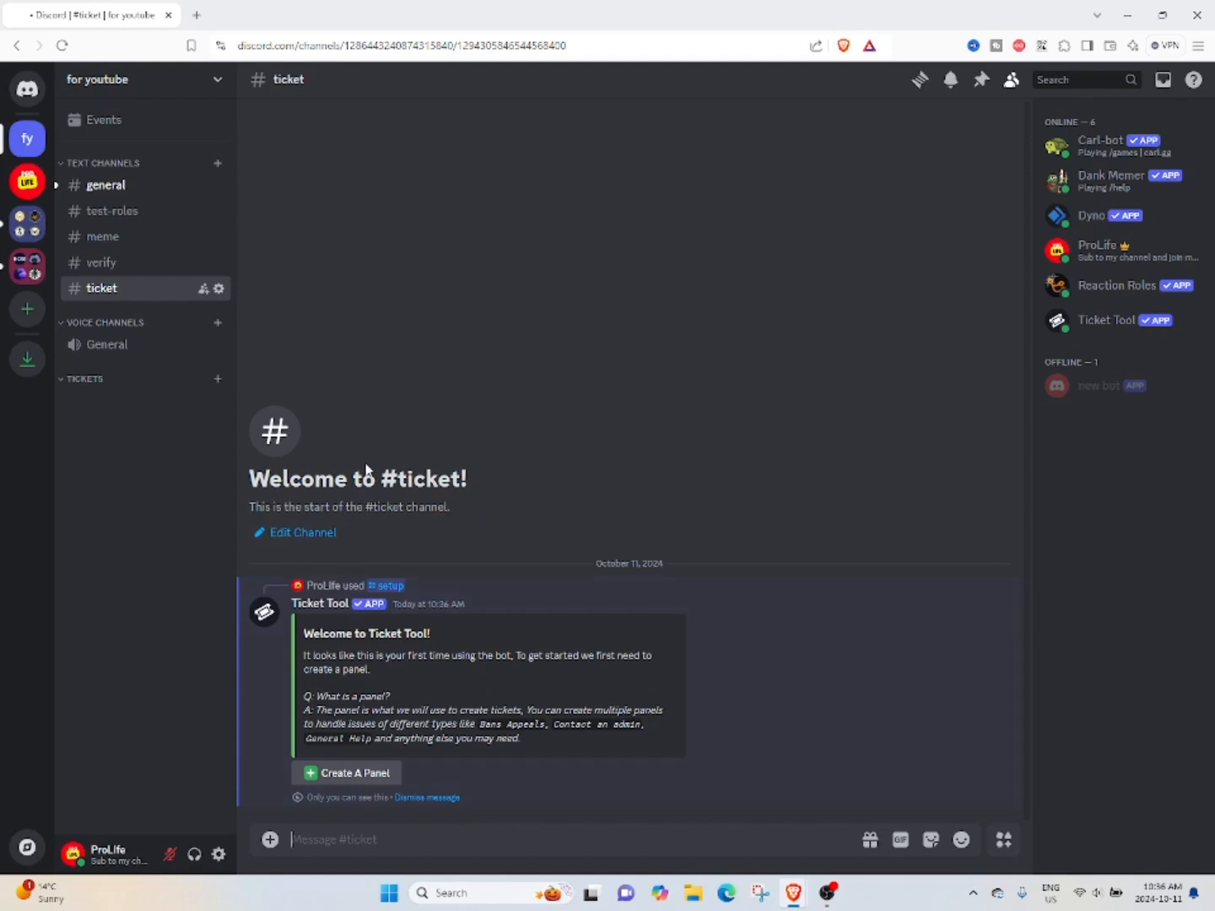
Check the example ticket panel in the ProLife server and start creating a panel in the for youtube server.
left_click(27, 181)
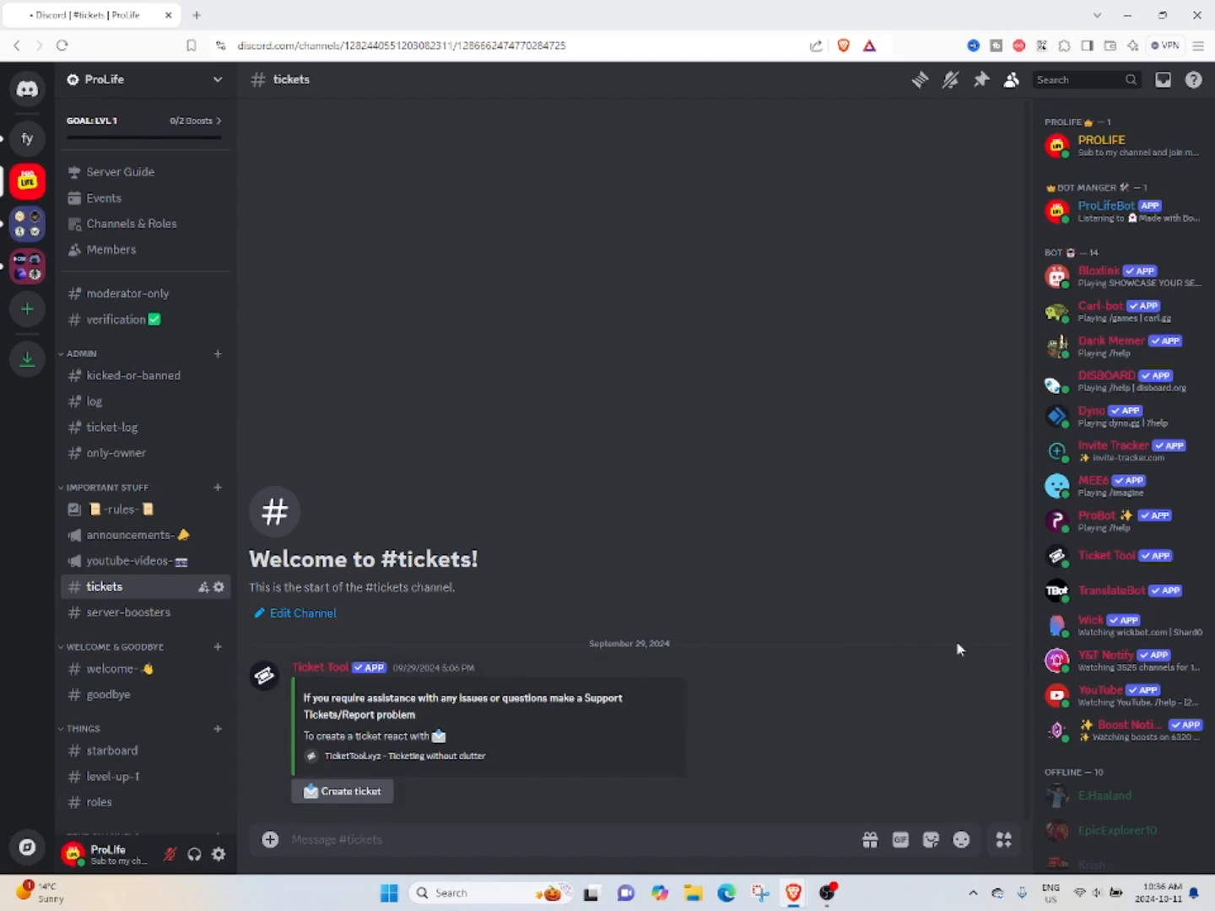
left_click(35, 141)
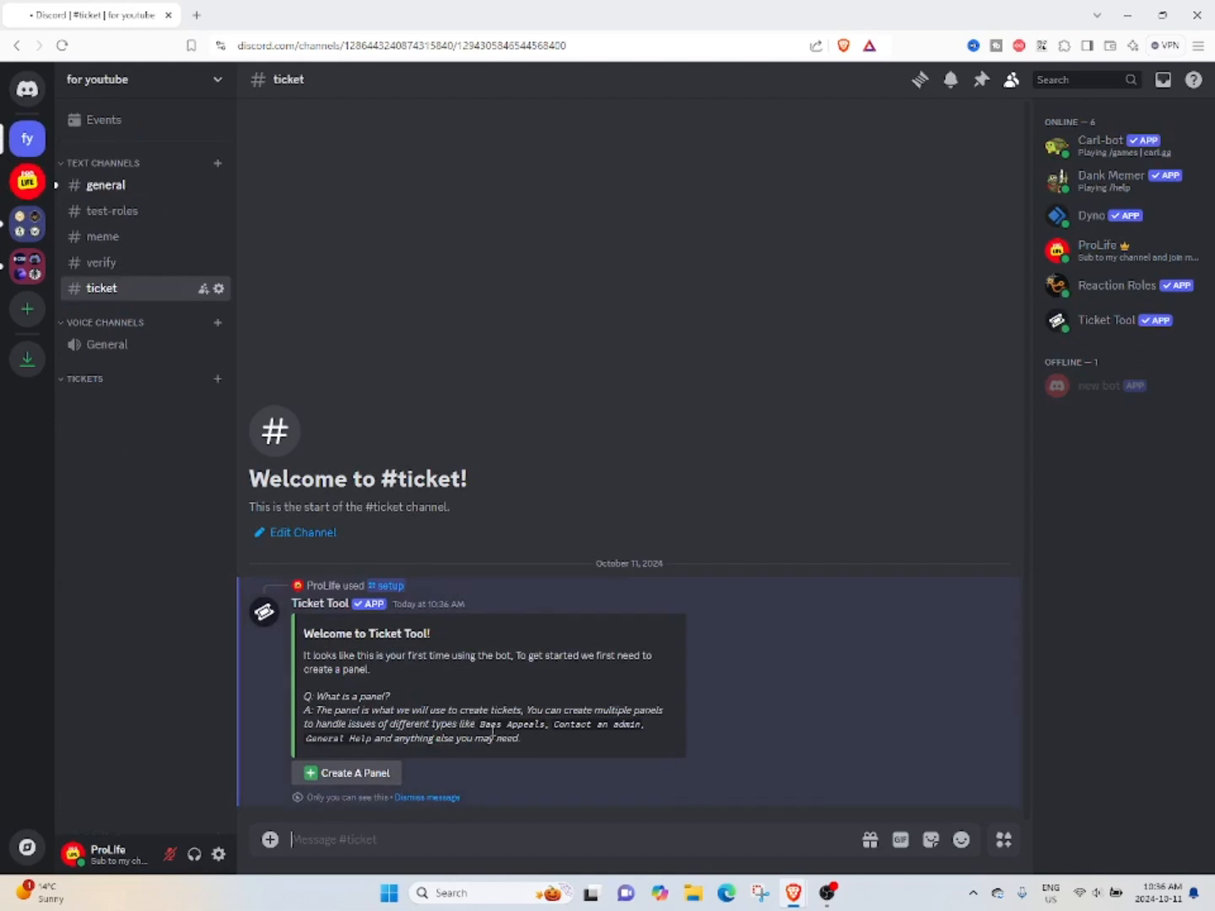
left_click(335, 782)
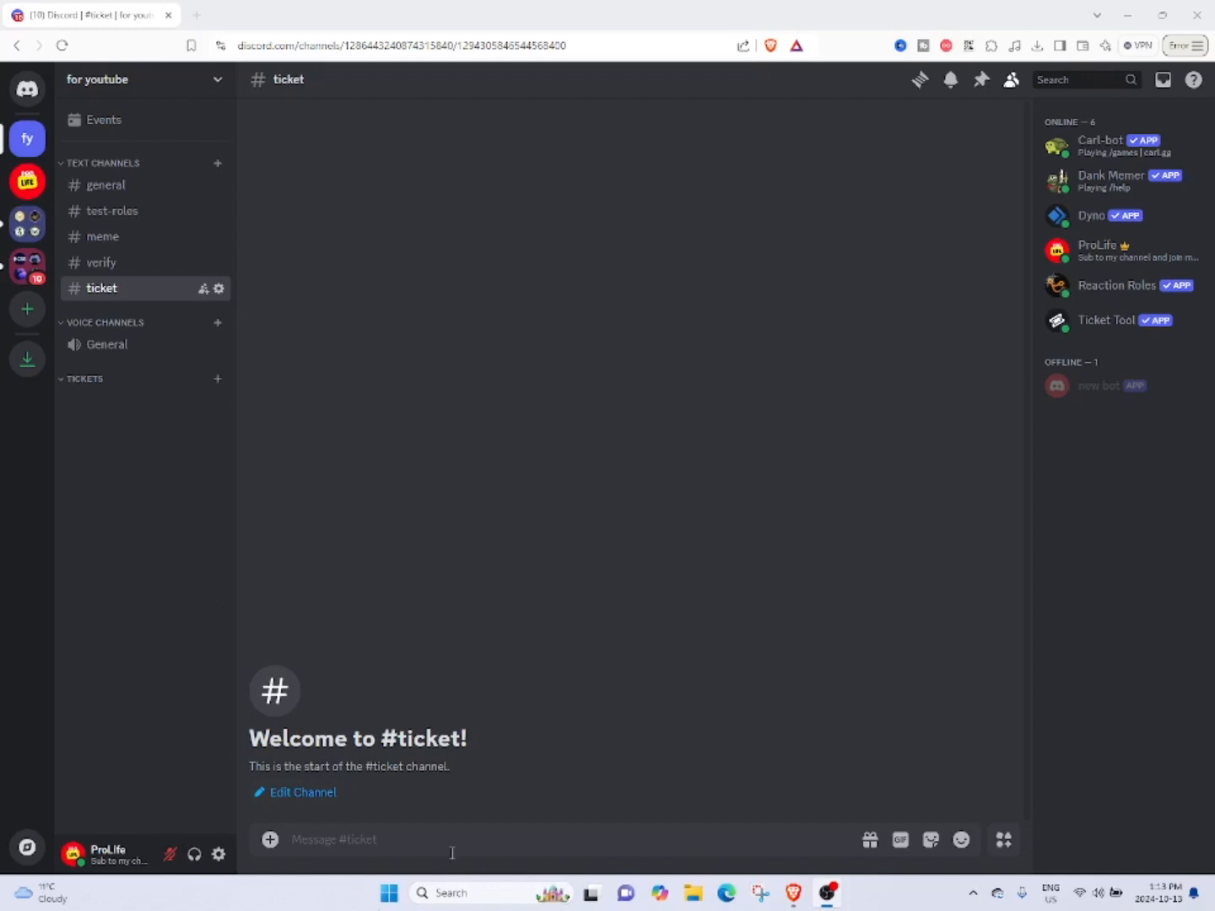
Run Ticket Tool's /setup command in the ticket channel and start creating a ticket panel.
left_click(400, 857)
type("/")
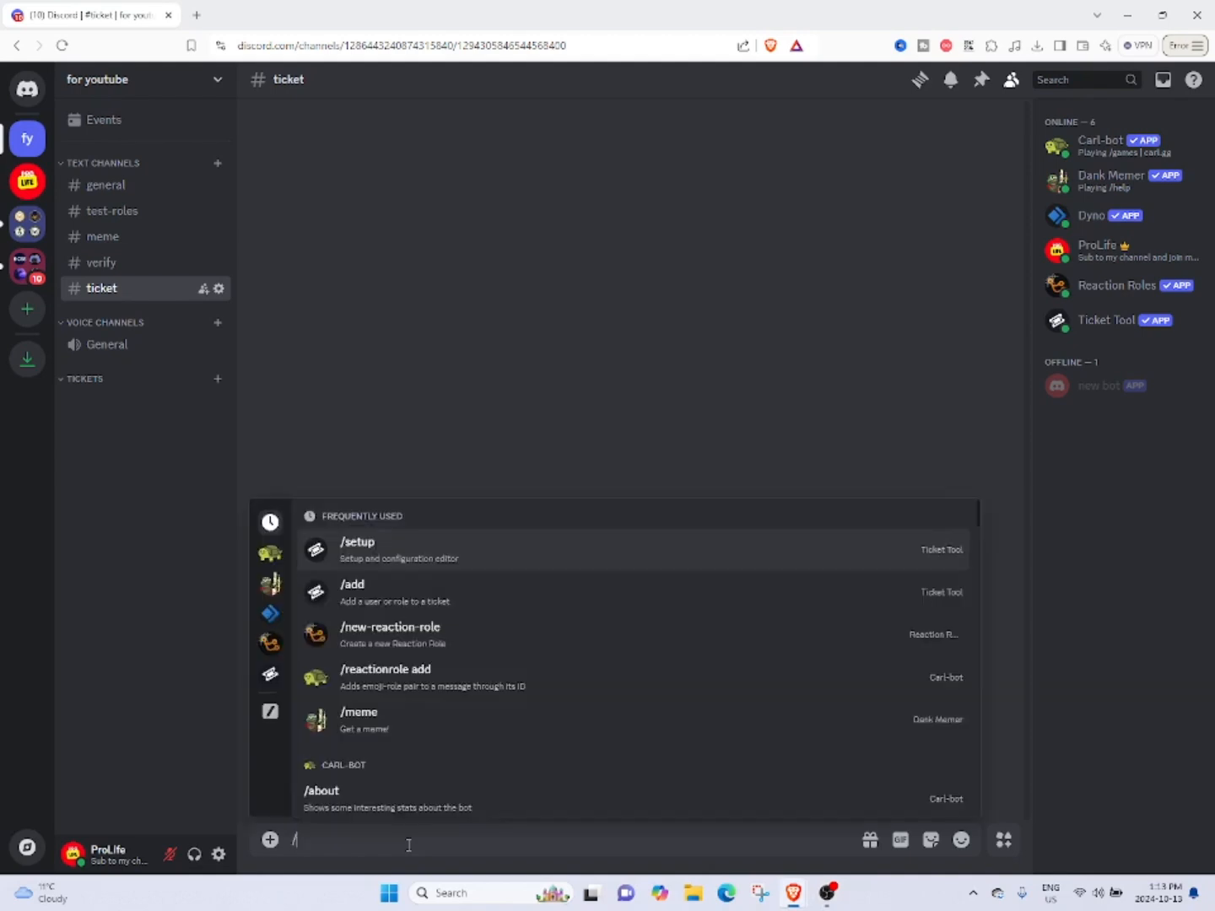
type("s")
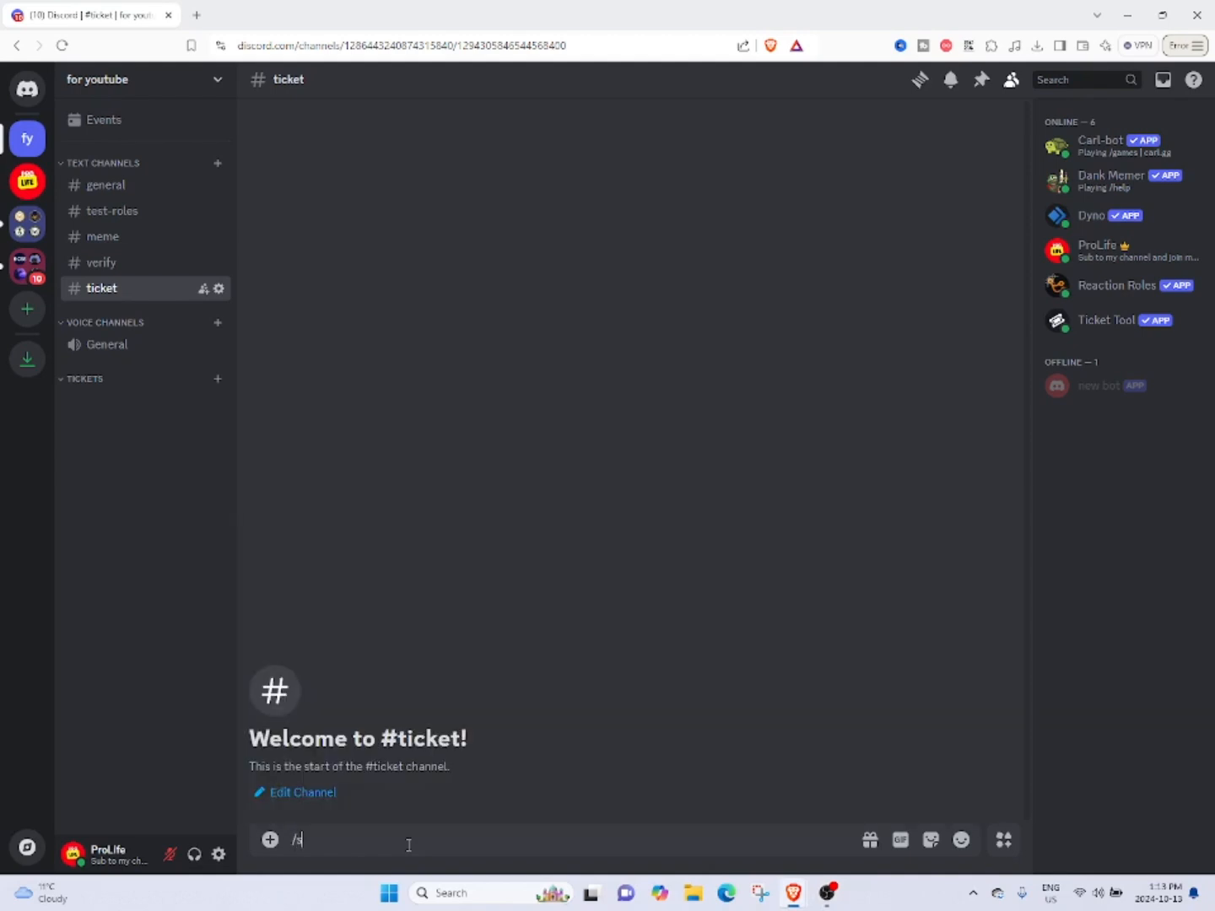
type("etup")
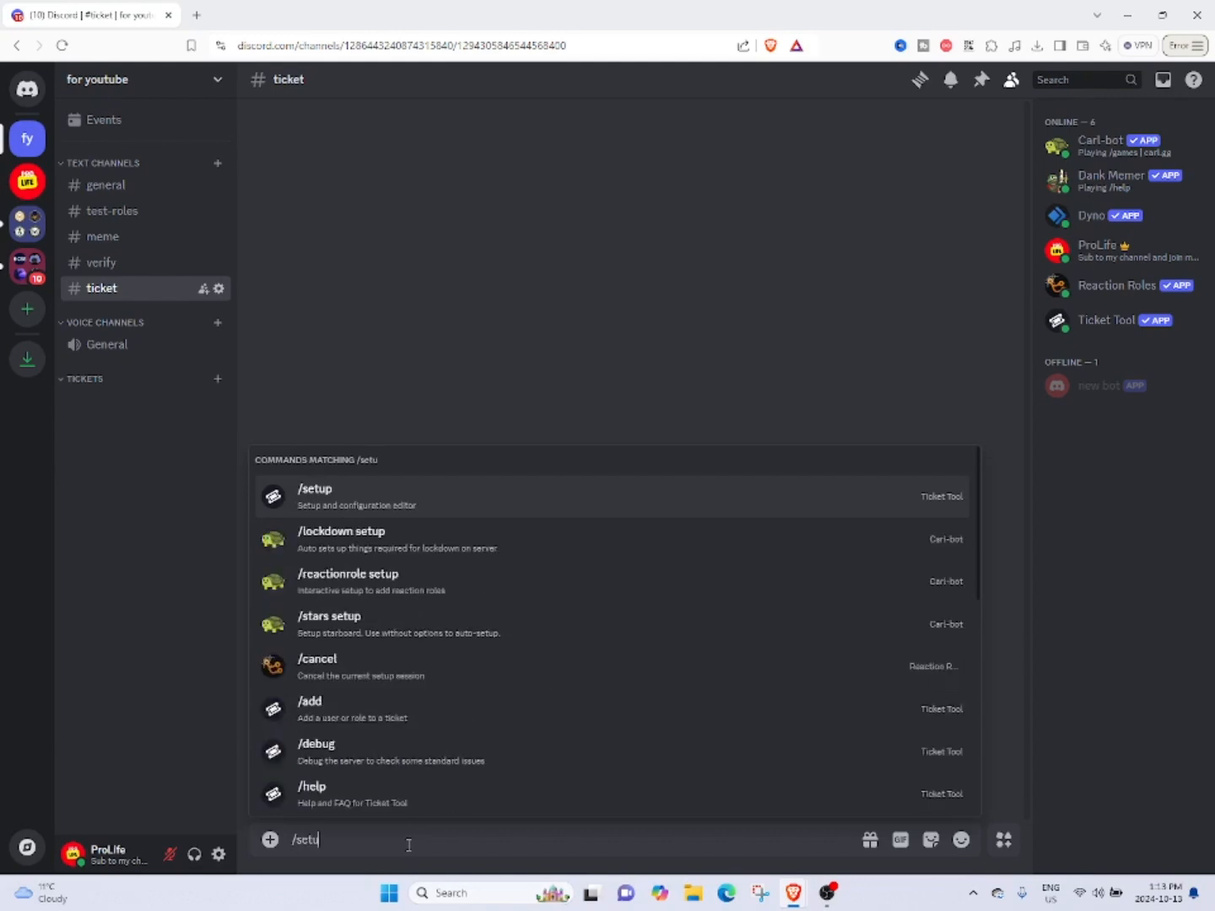
key("Tab")
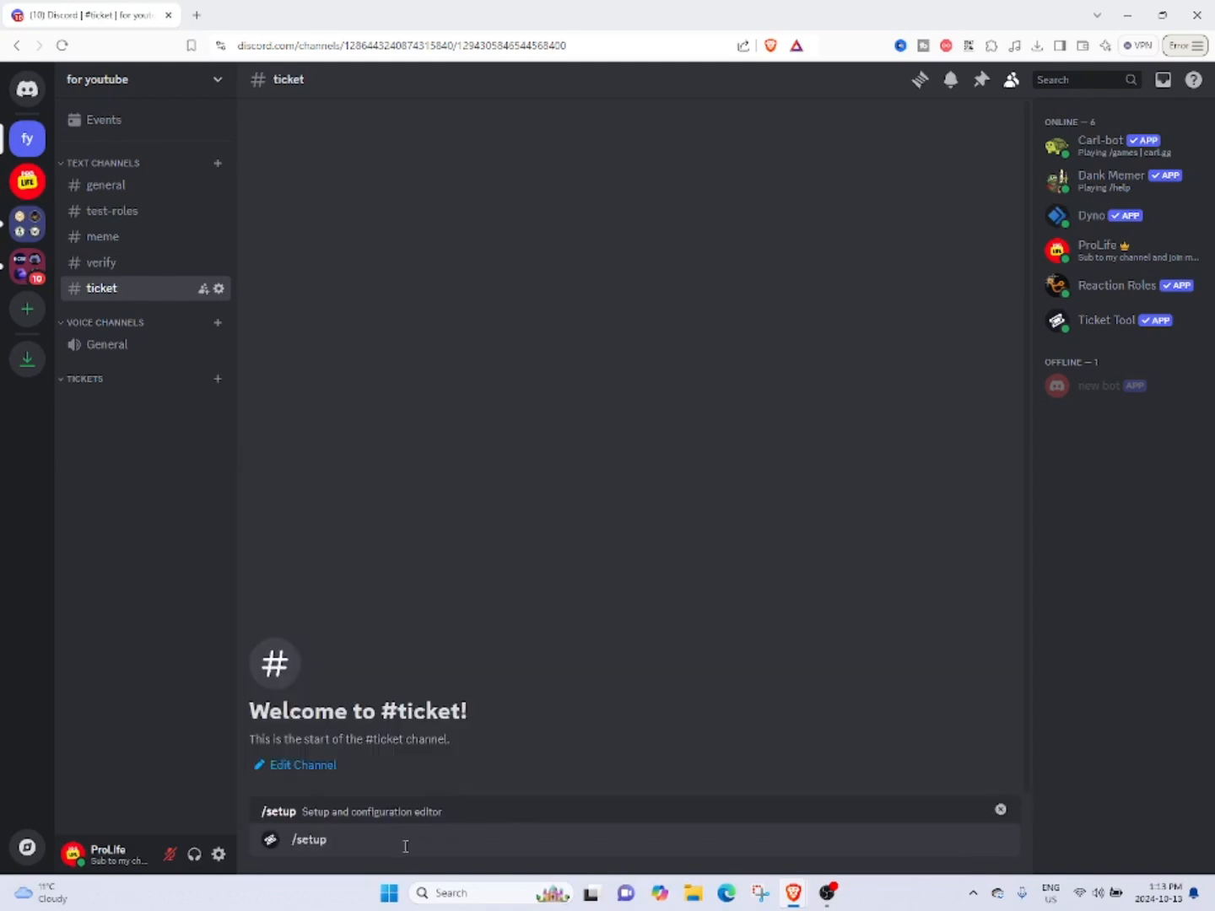
key("Return")
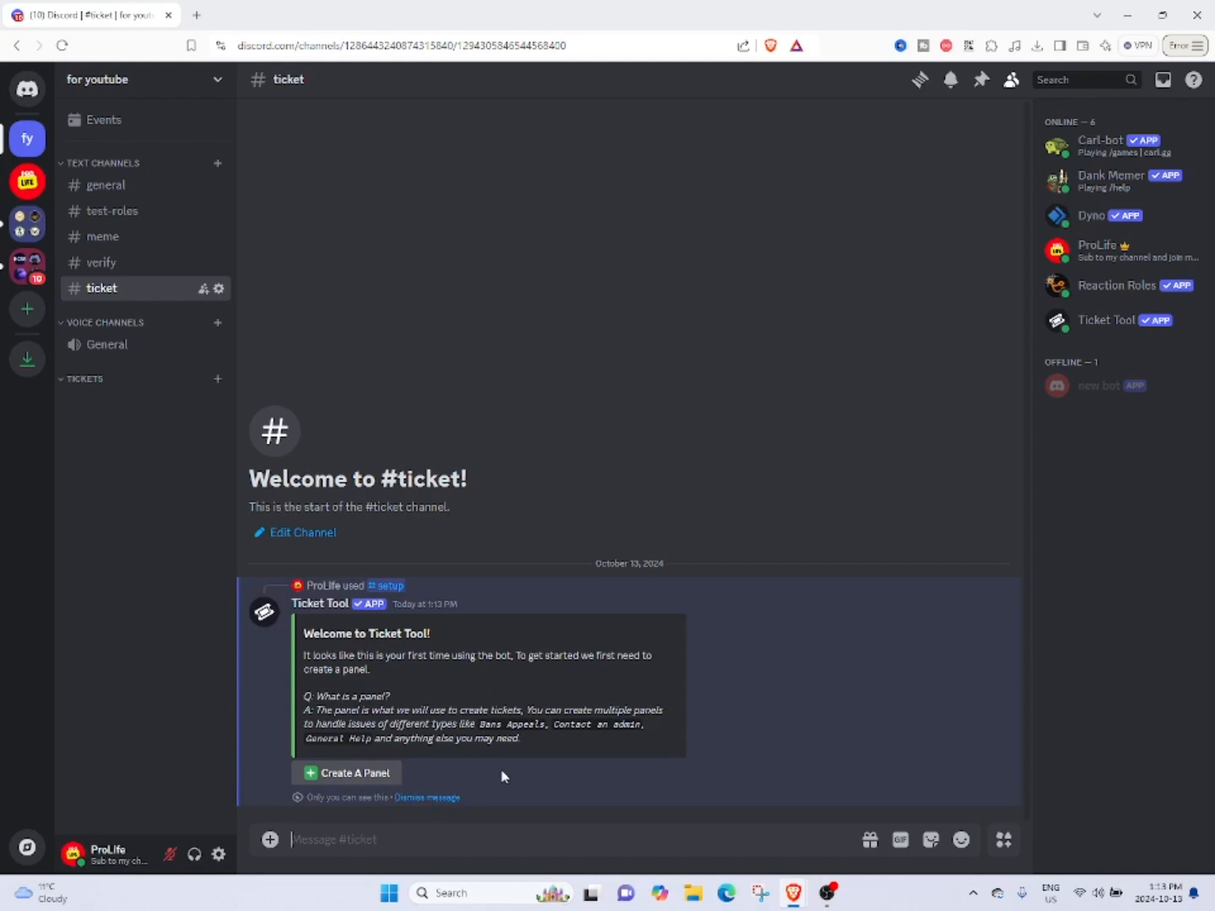
left_click(334, 778)
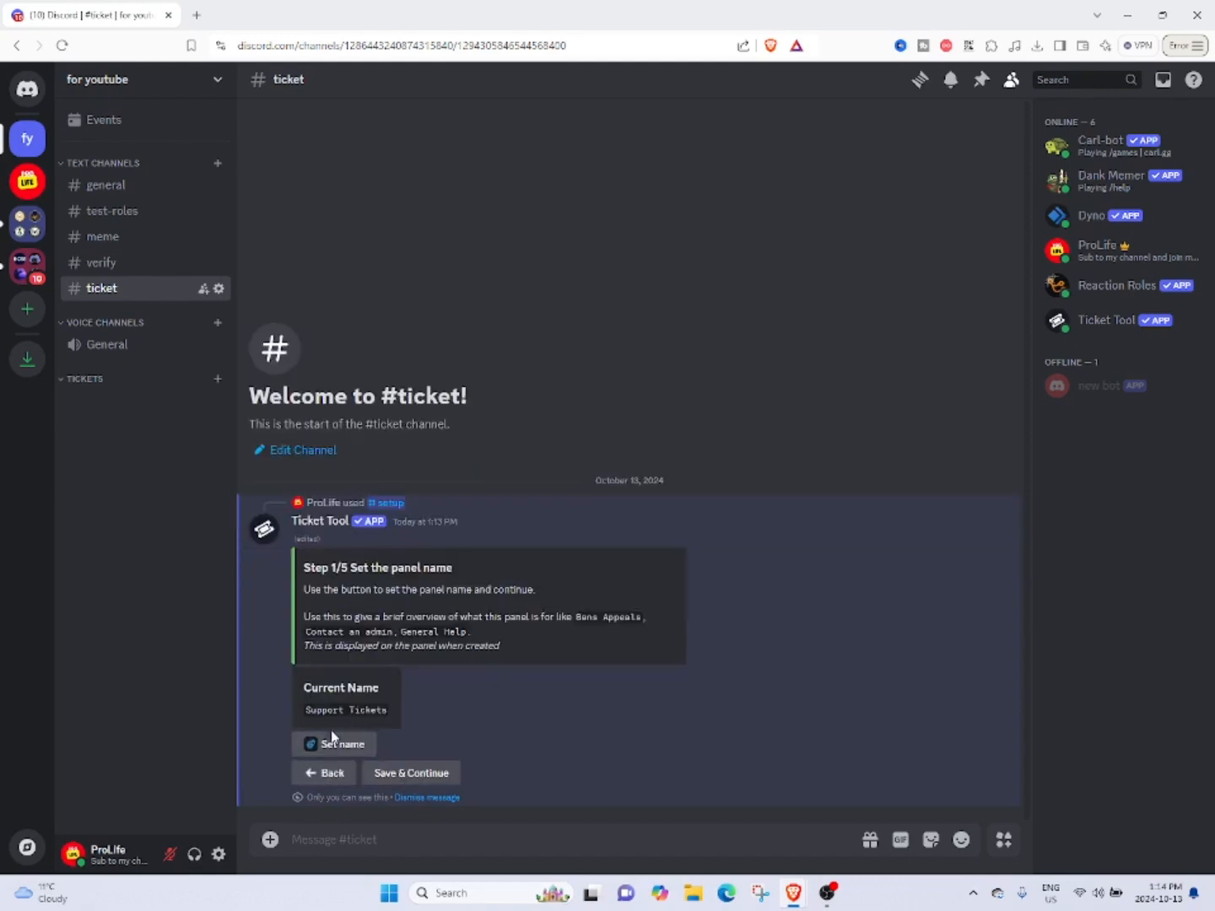
Keep Support Tickets as the panel name and set role 2 as the panel's support team role.
left_click(335, 746)
left_click(414, 773)
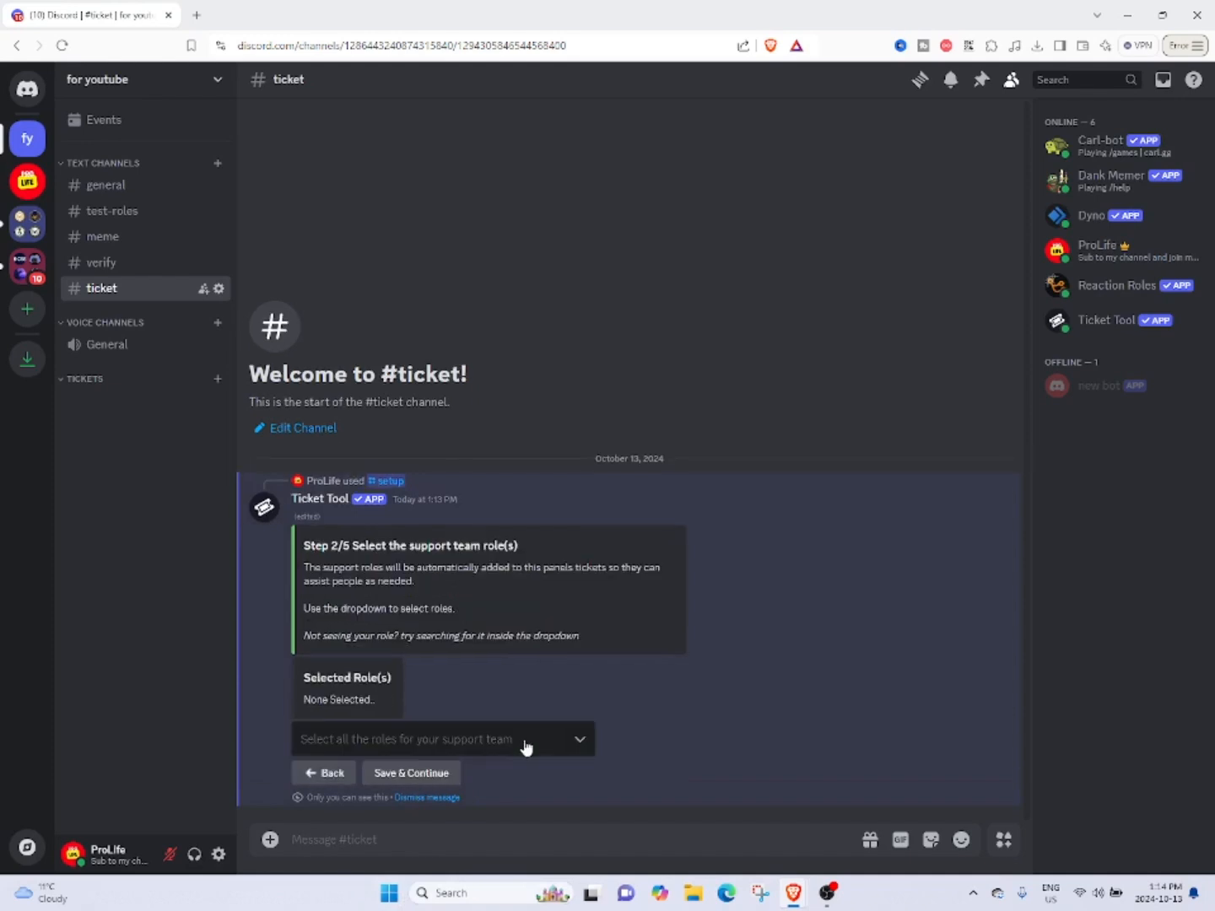
left_click(526, 747)
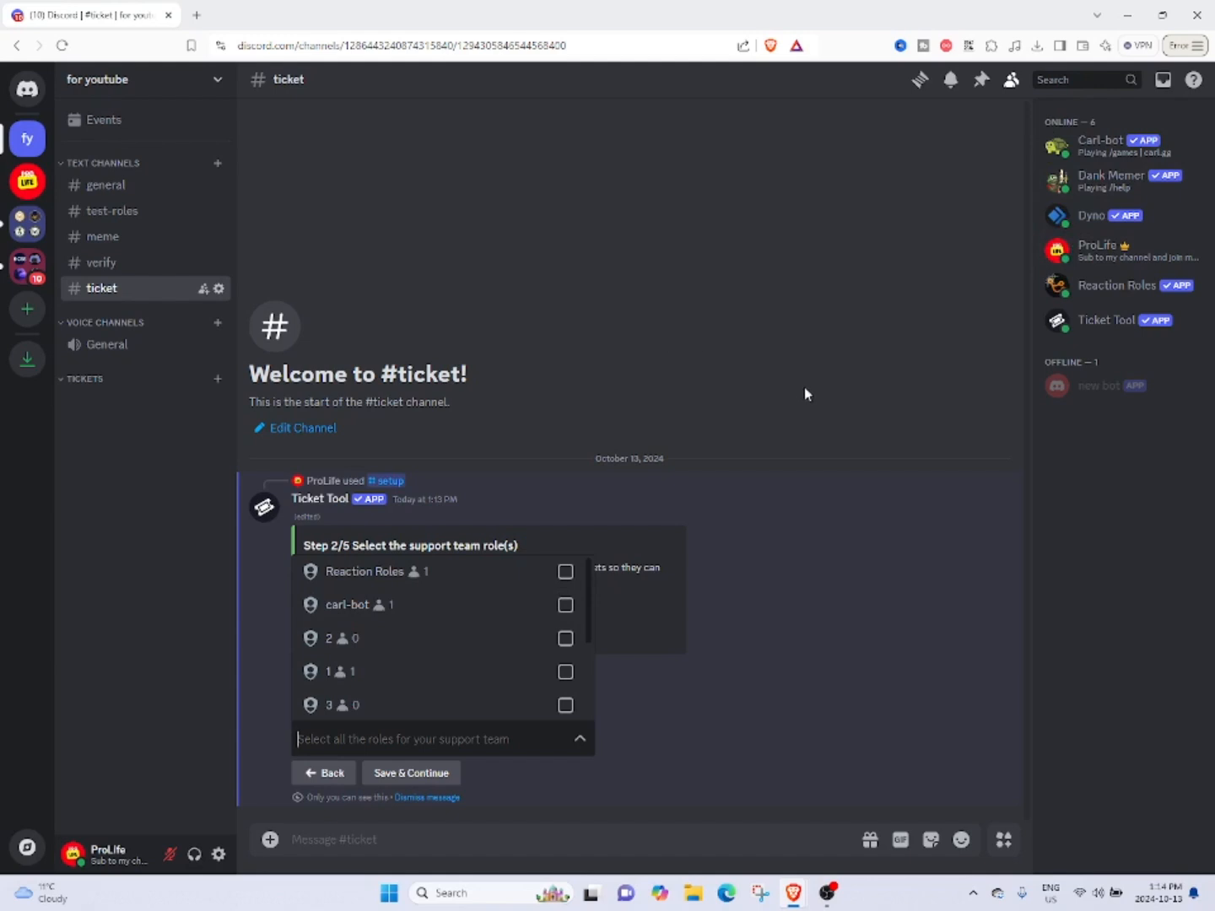
left_click(520, 651)
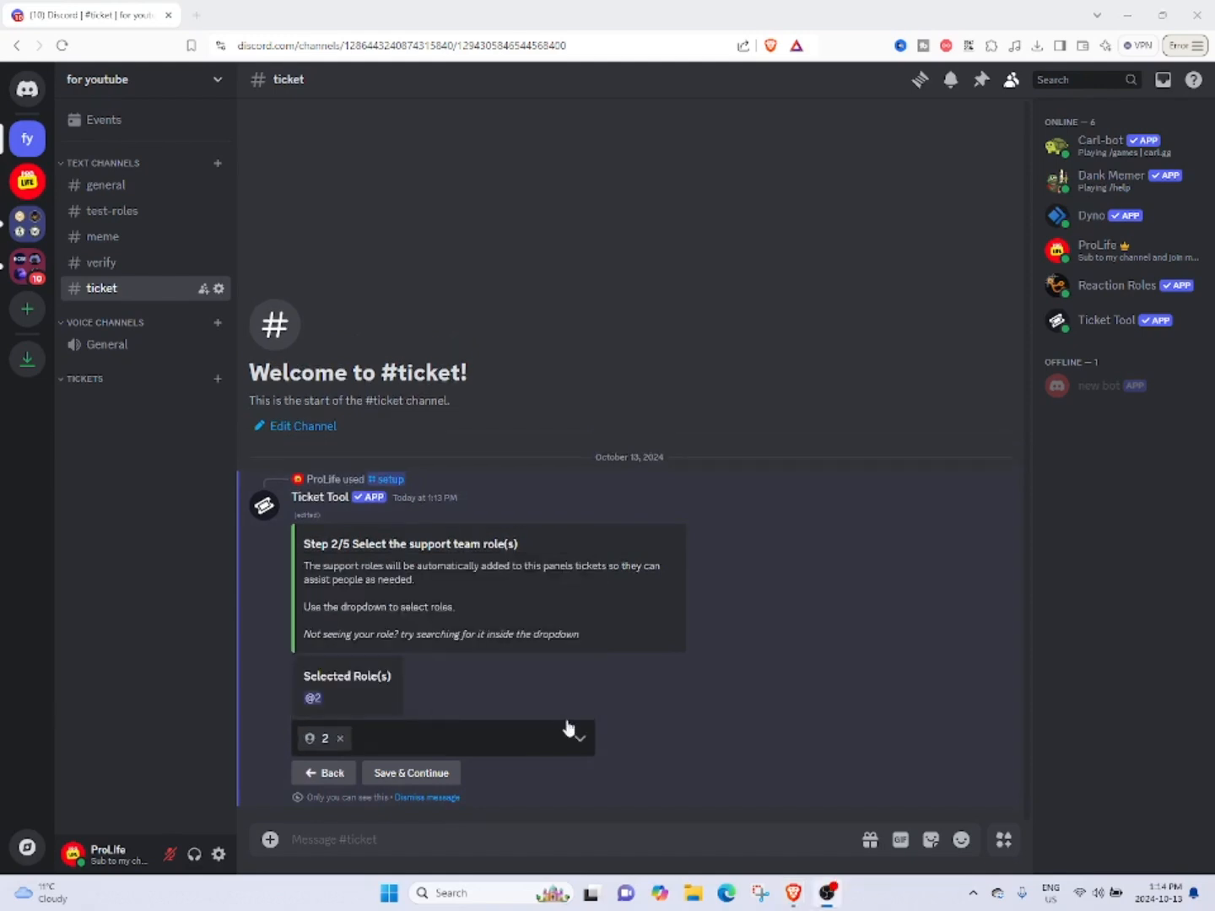
left_click(412, 774)
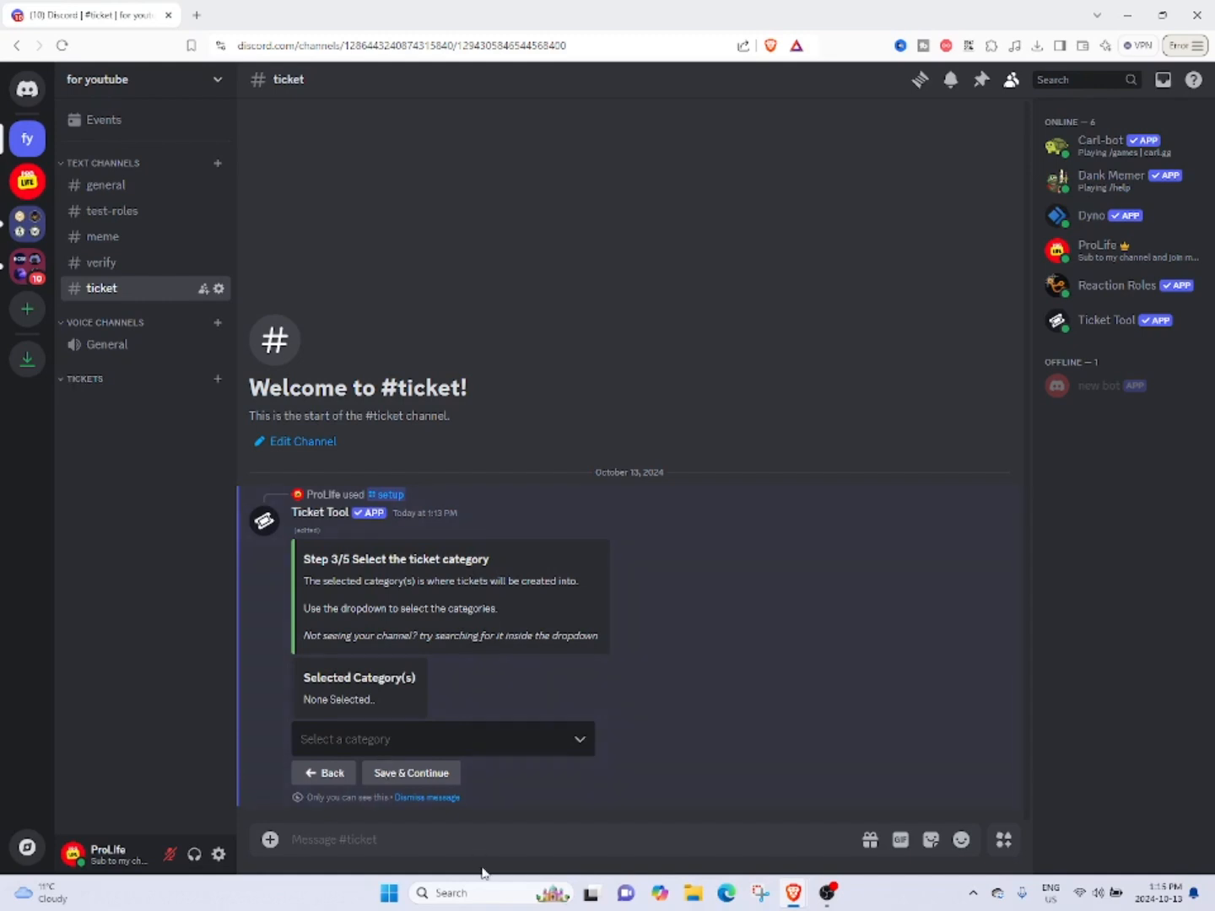
Select tickets as the category in which the panel creates its tickets and save the choice.
left_click(564, 743)
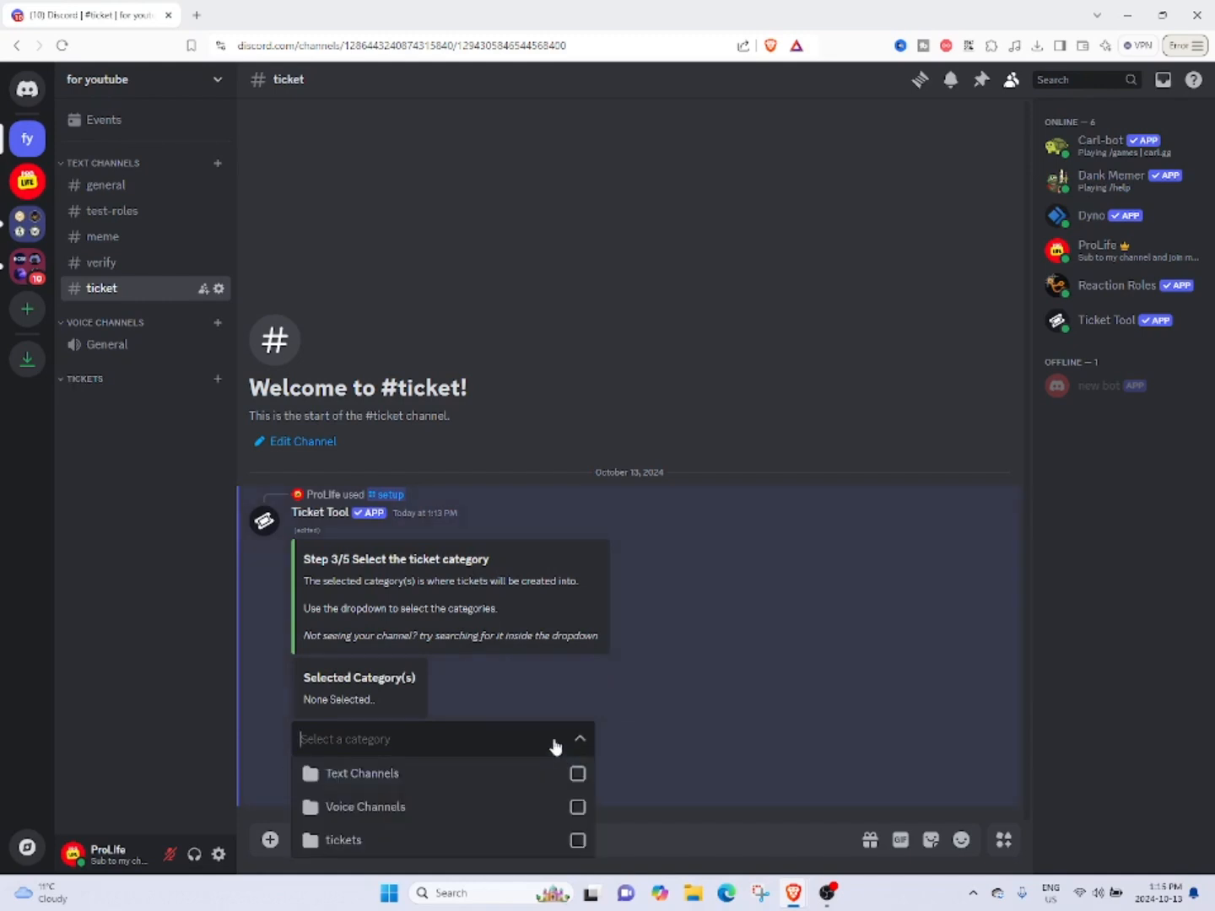
left_click(378, 842)
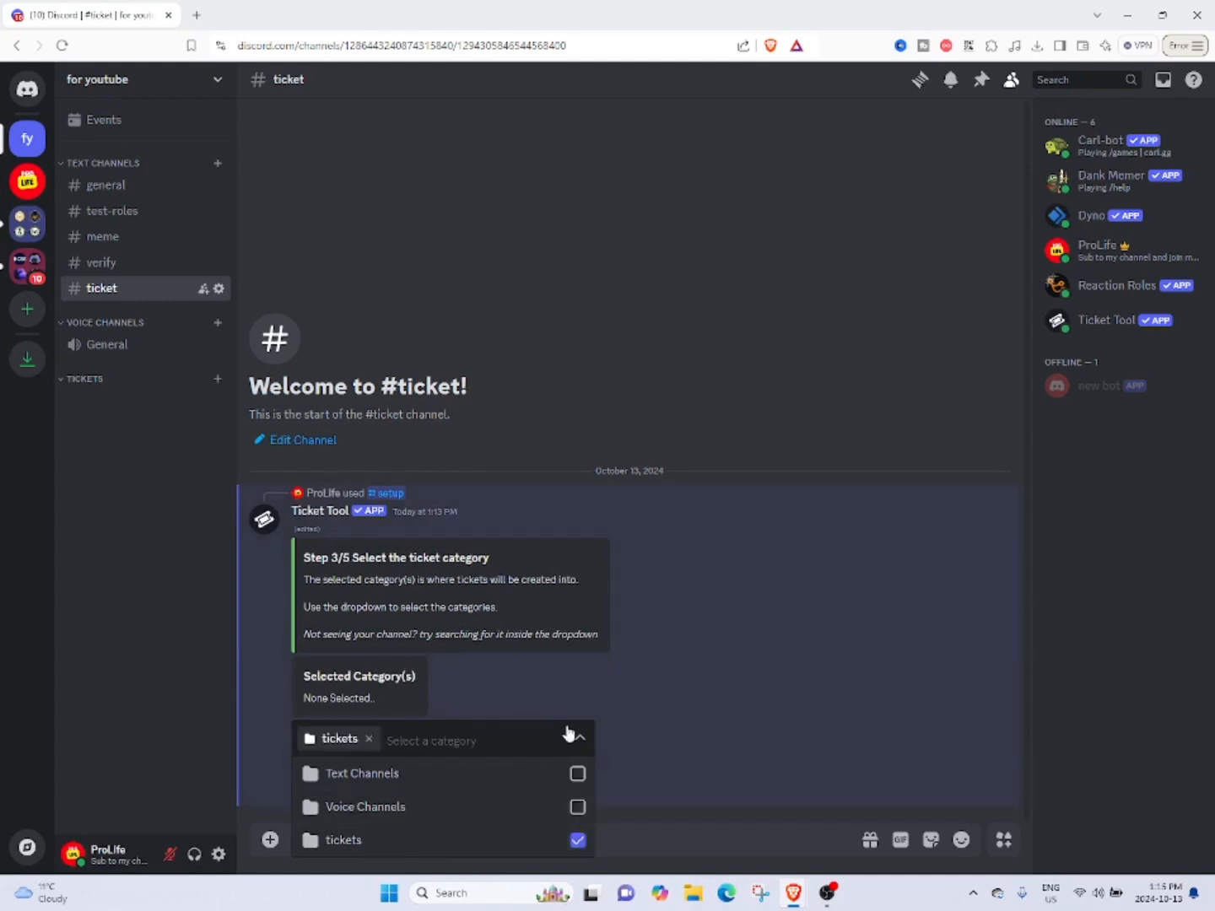
left_click(762, 735)
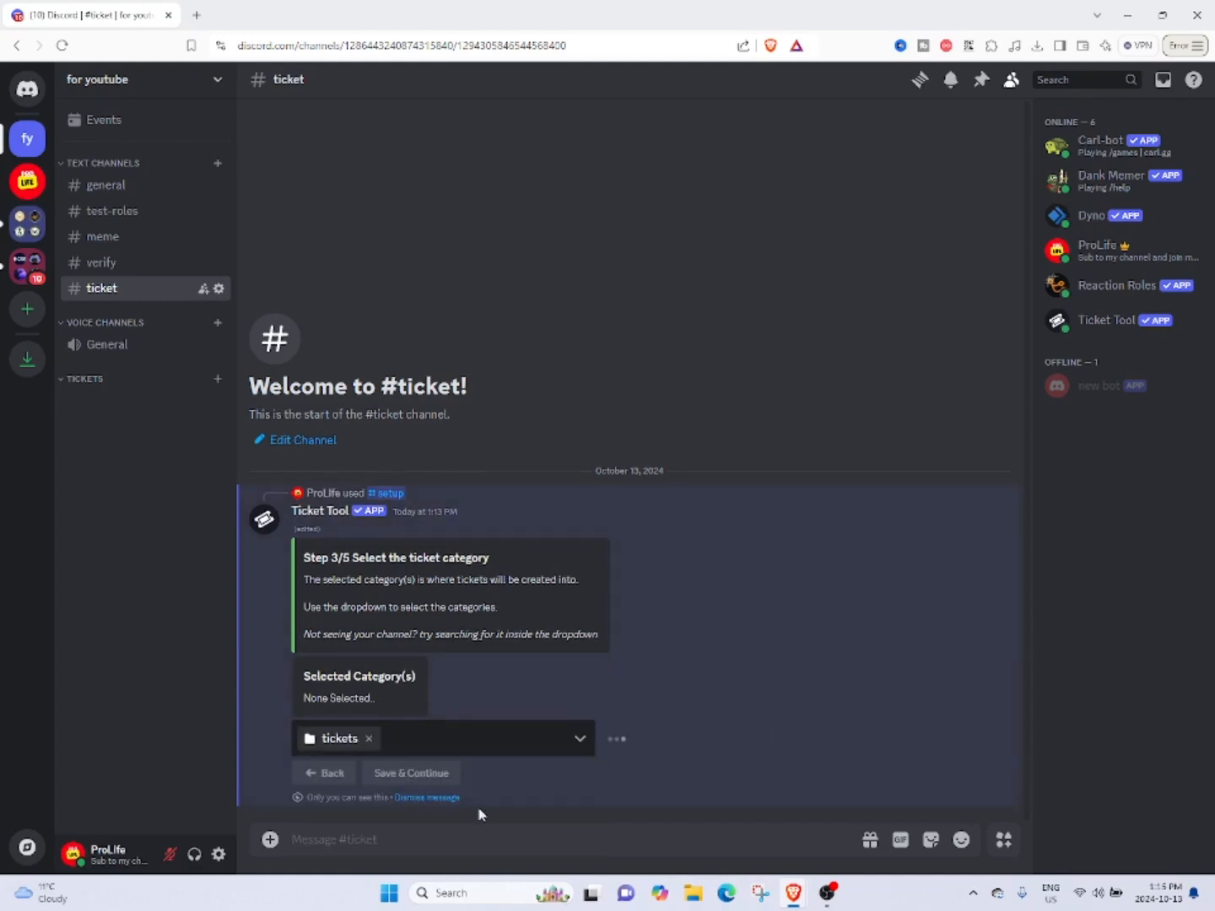
left_click(392, 774)
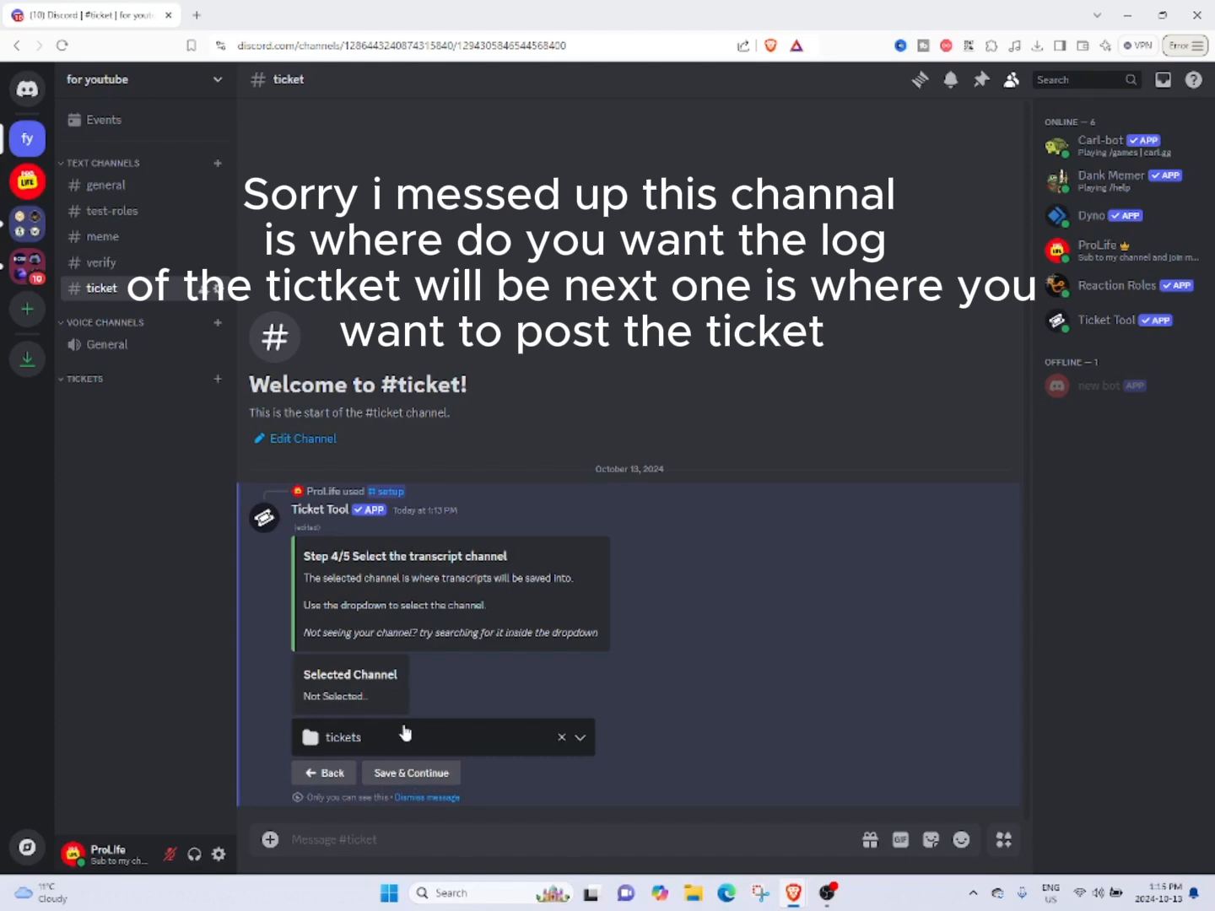
Set the ticket channel as the transcript channel and finish the panel setup.
left_click(403, 740)
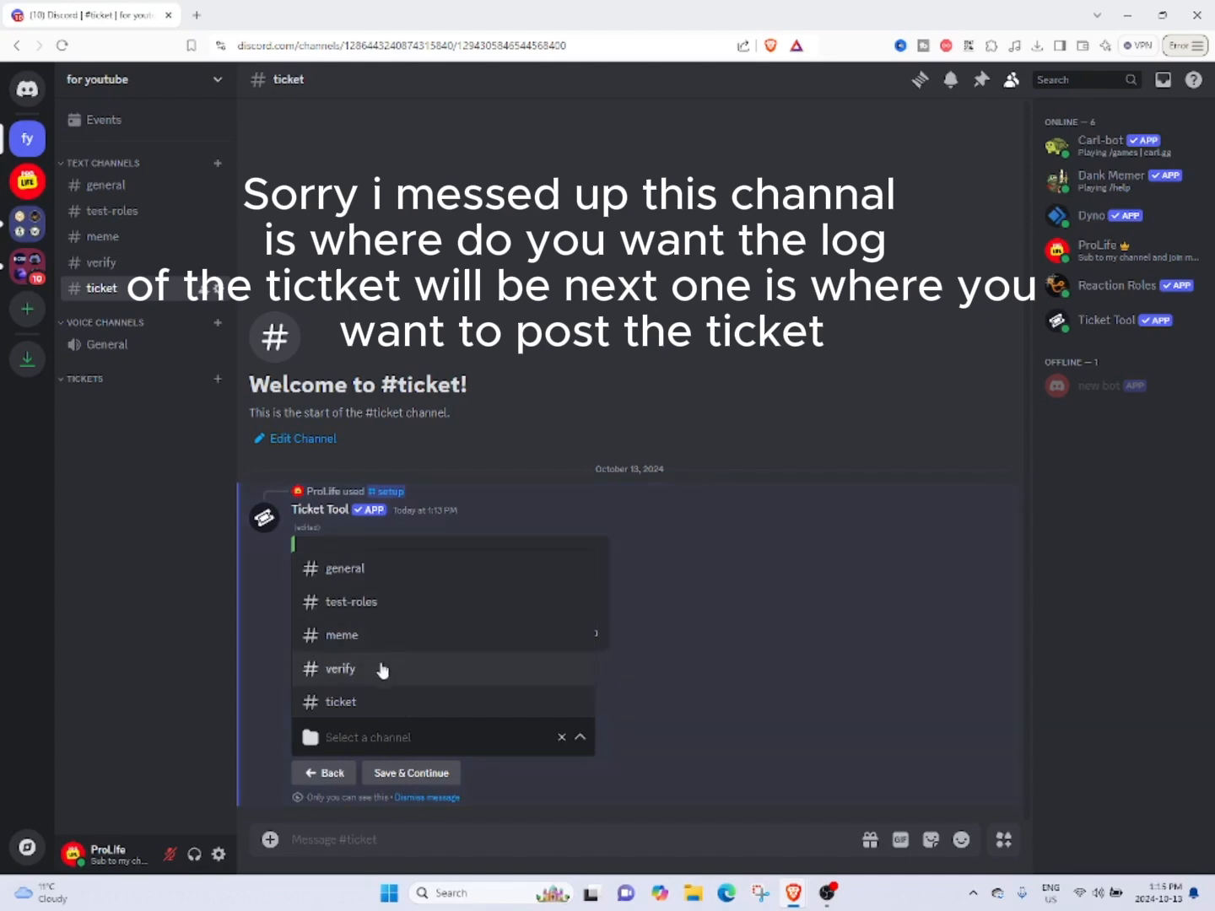
left_click(341, 707)
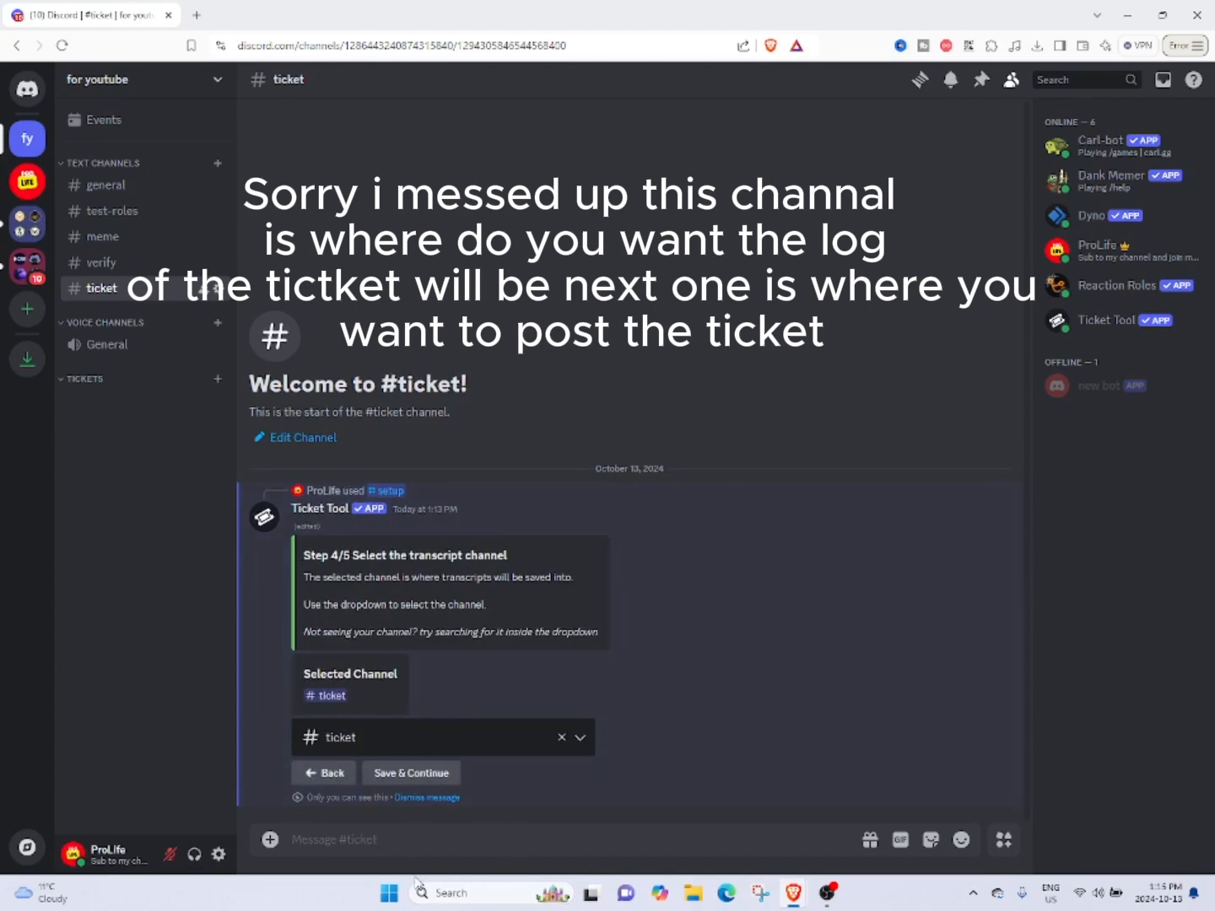
left_click(426, 775)
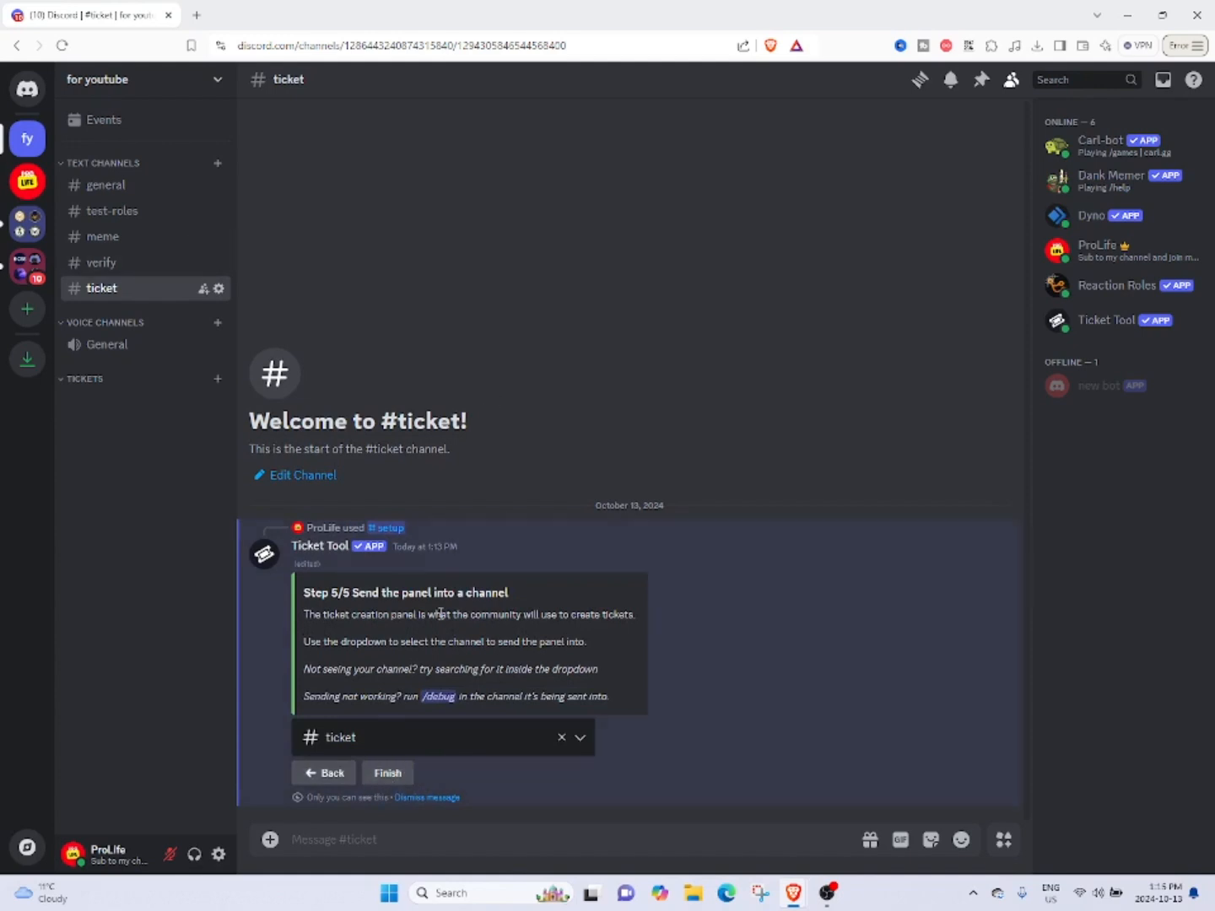
left_click(384, 784)
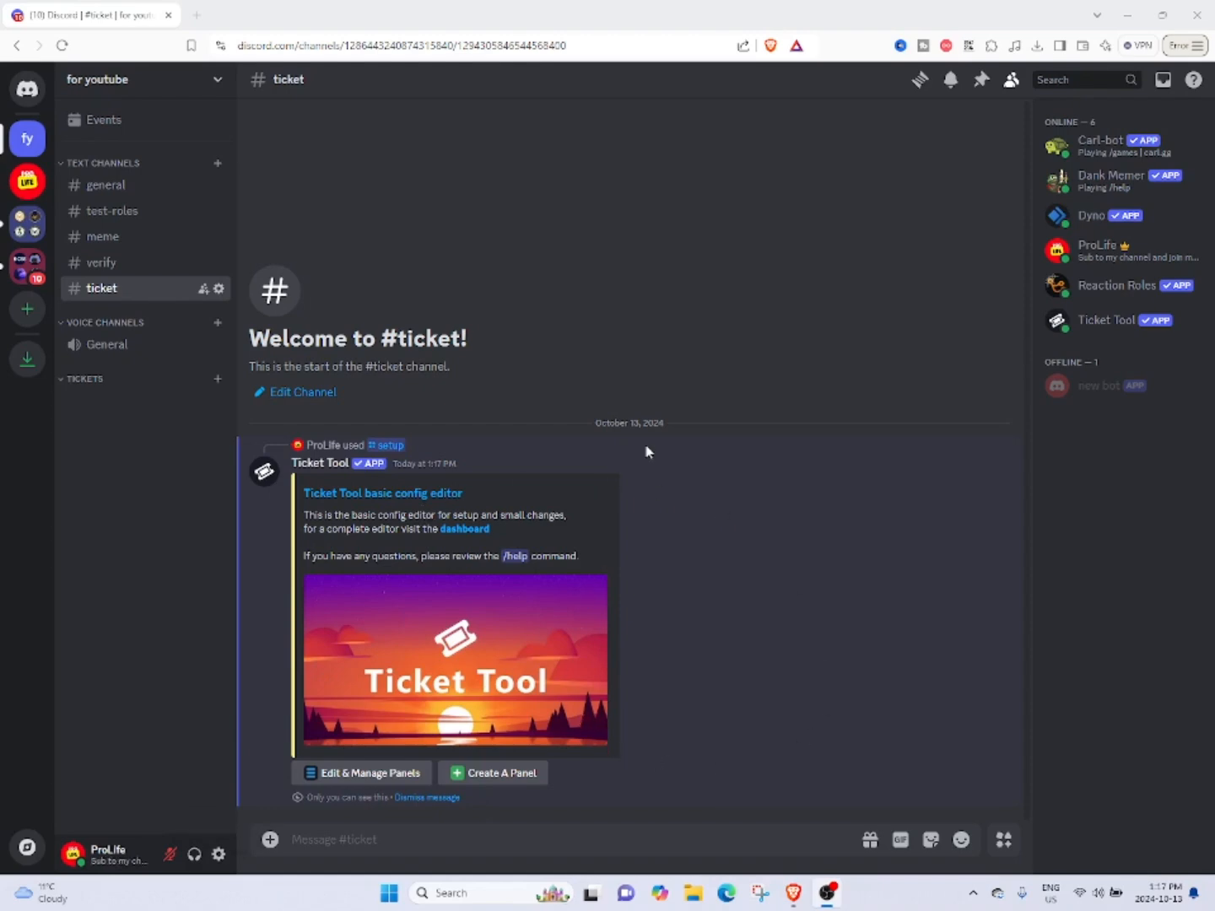
Send the existing Support Tickets panel into the ticket channel from the panel manager and dismiss the setup message.
left_click(359, 771)
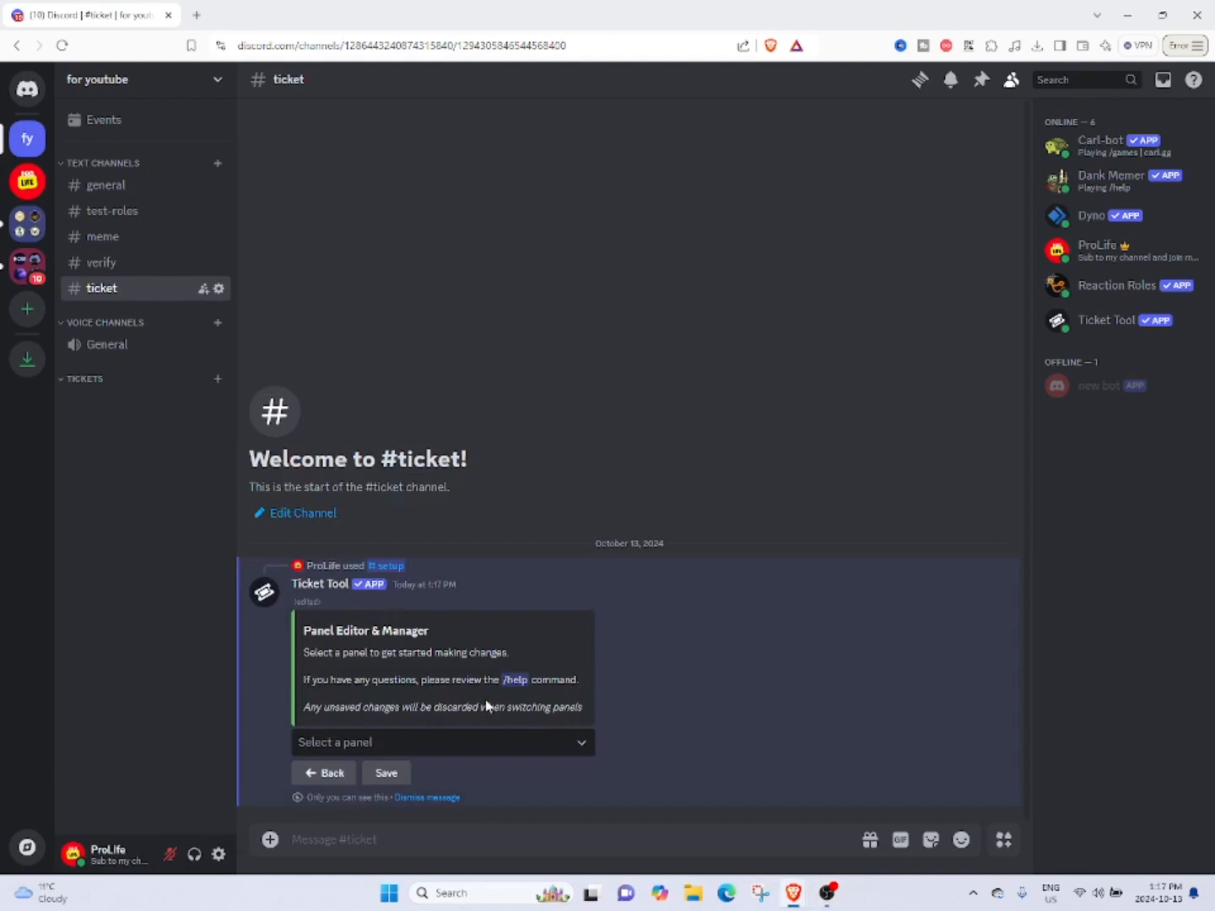
left_click(328, 747)
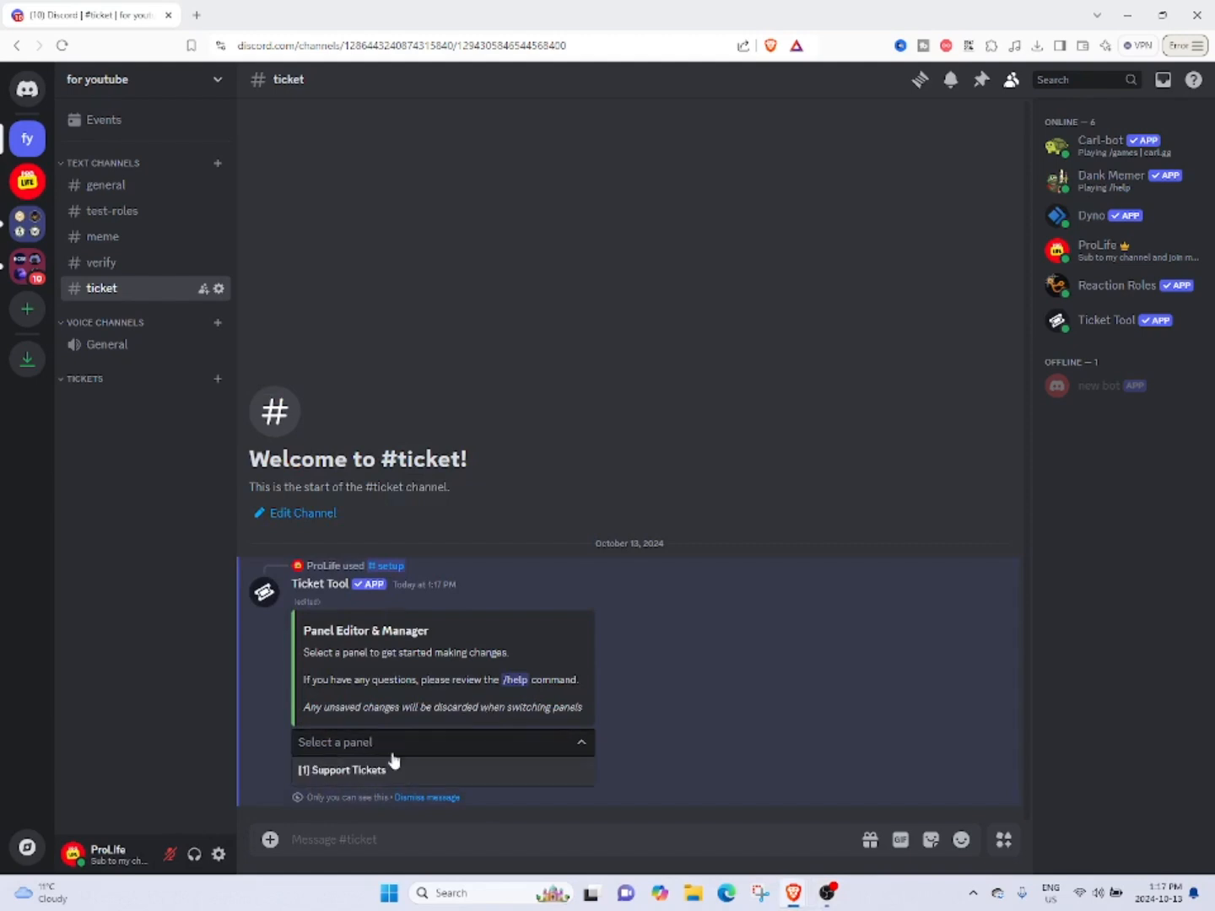
left_click(464, 771)
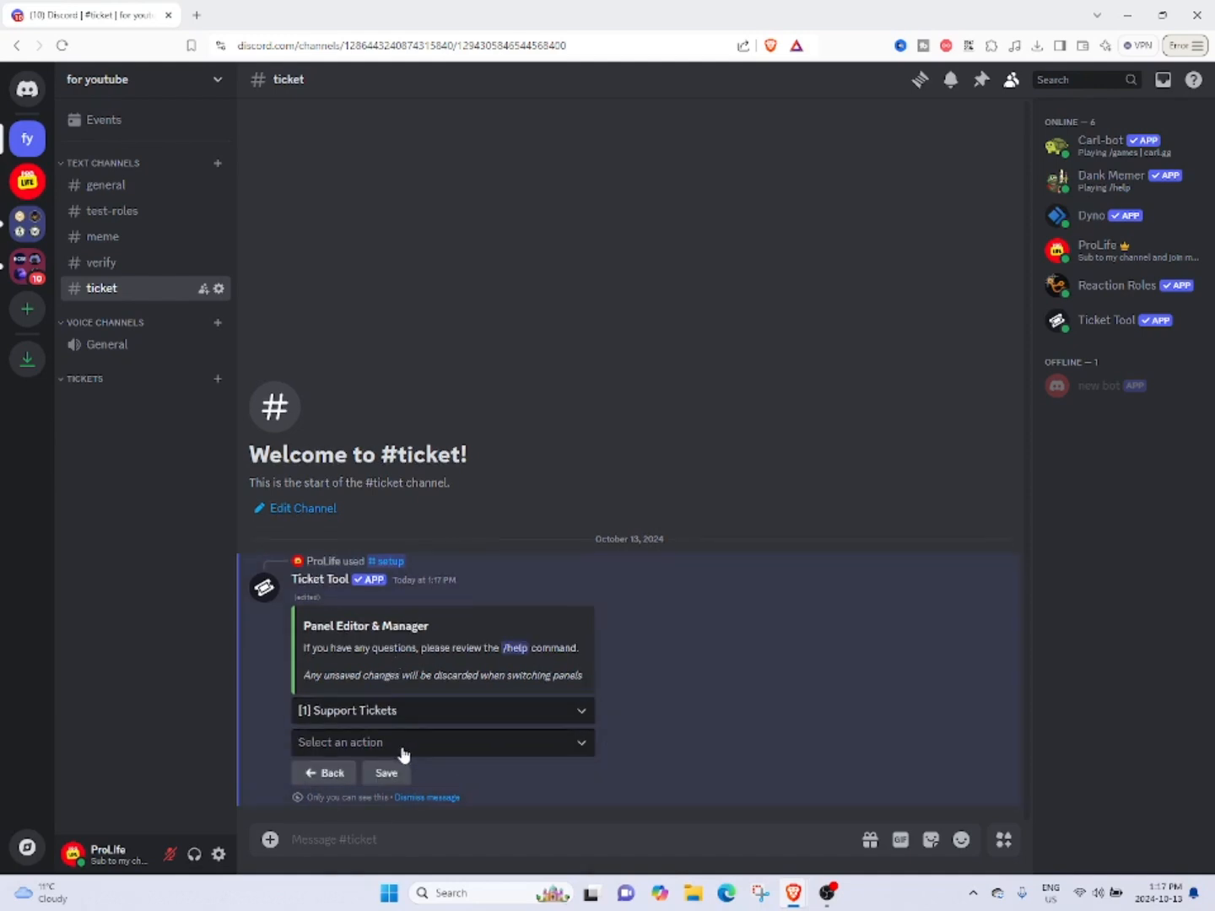
left_click(403, 754)
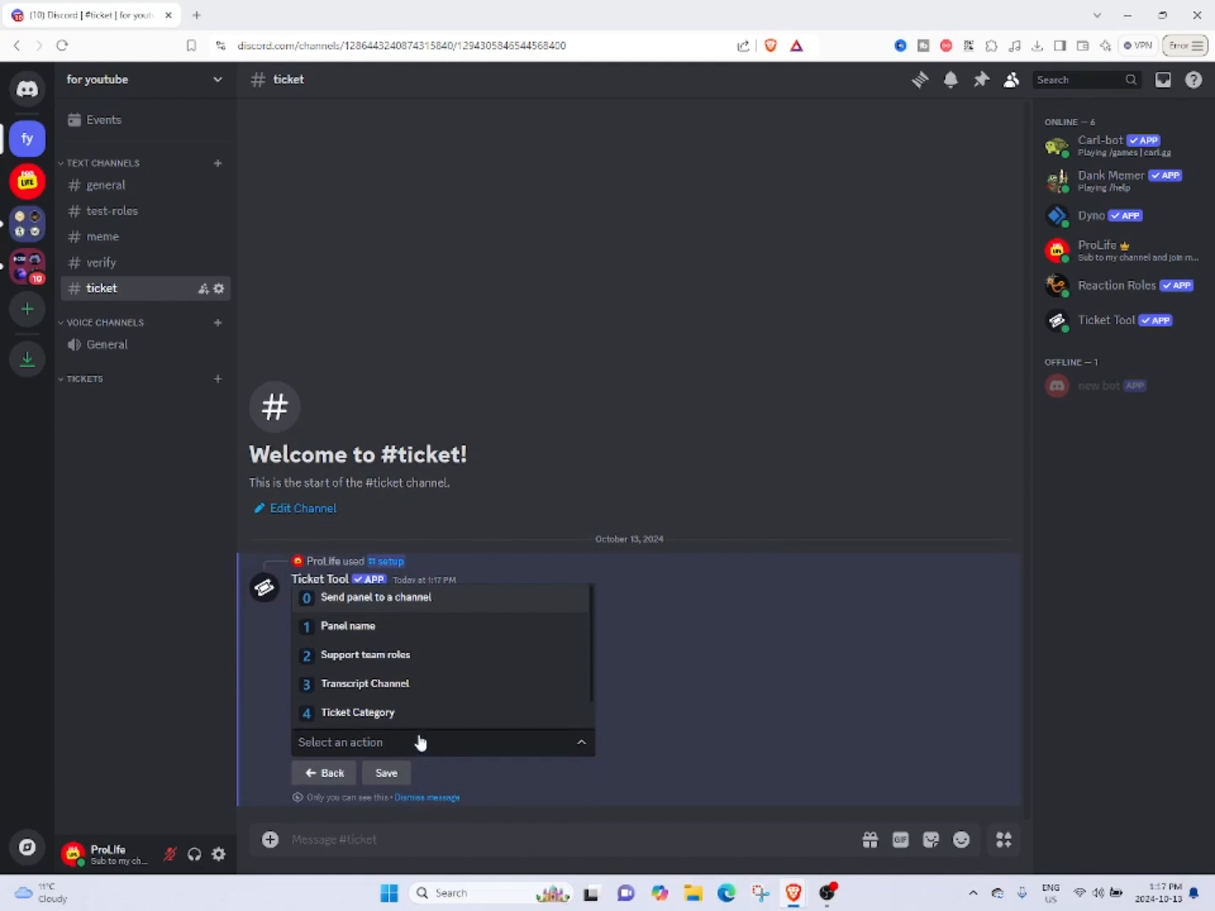
left_click(420, 599)
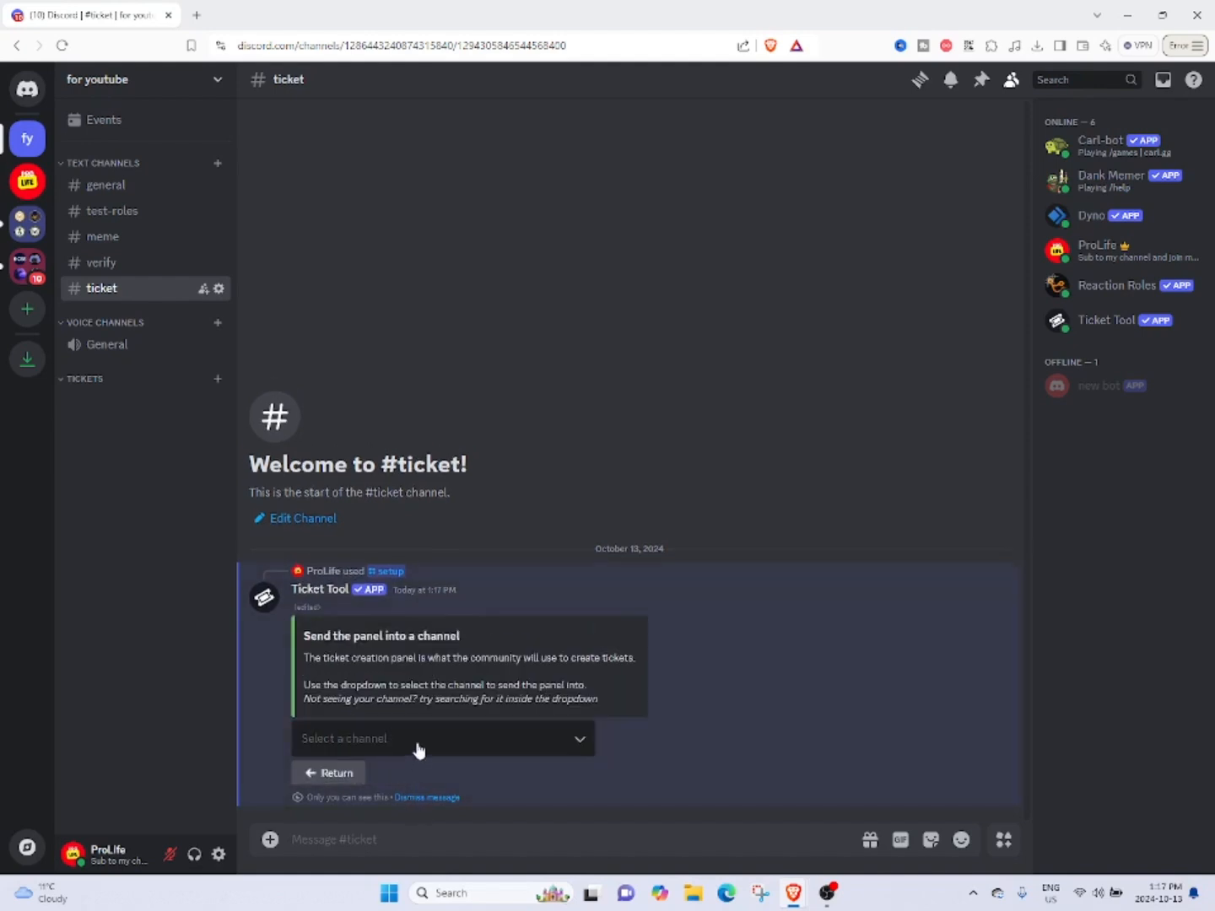
left_click(418, 750)
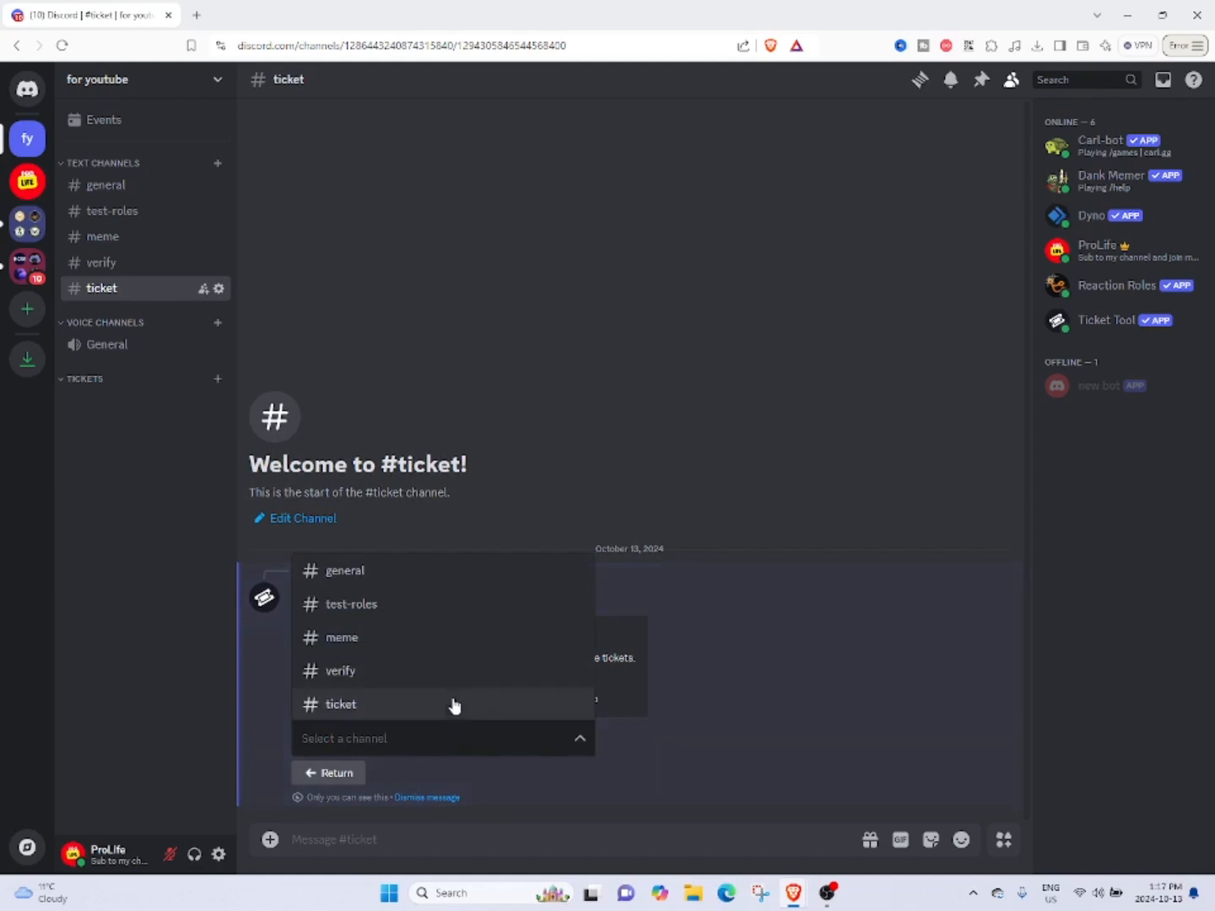
left_click(449, 710)
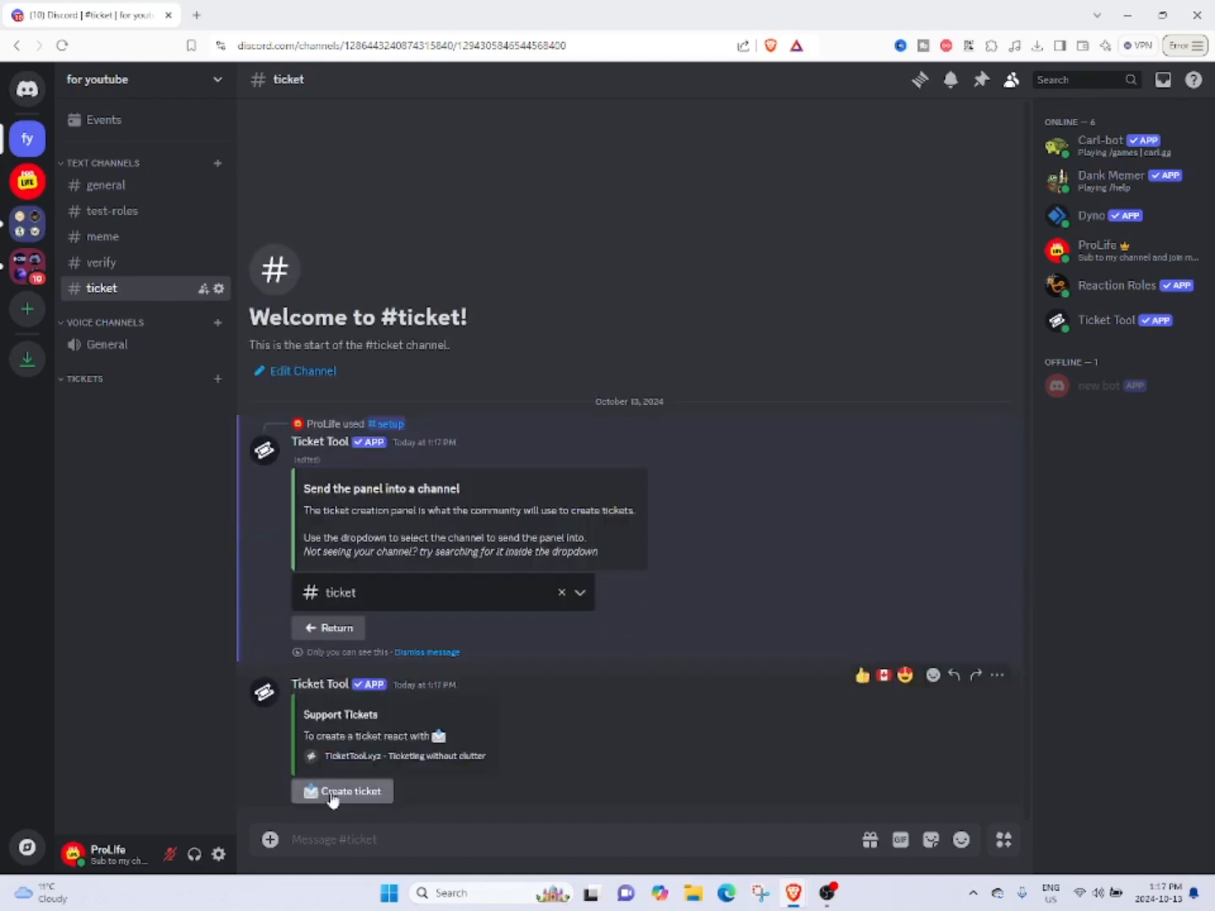
left_click(415, 652)
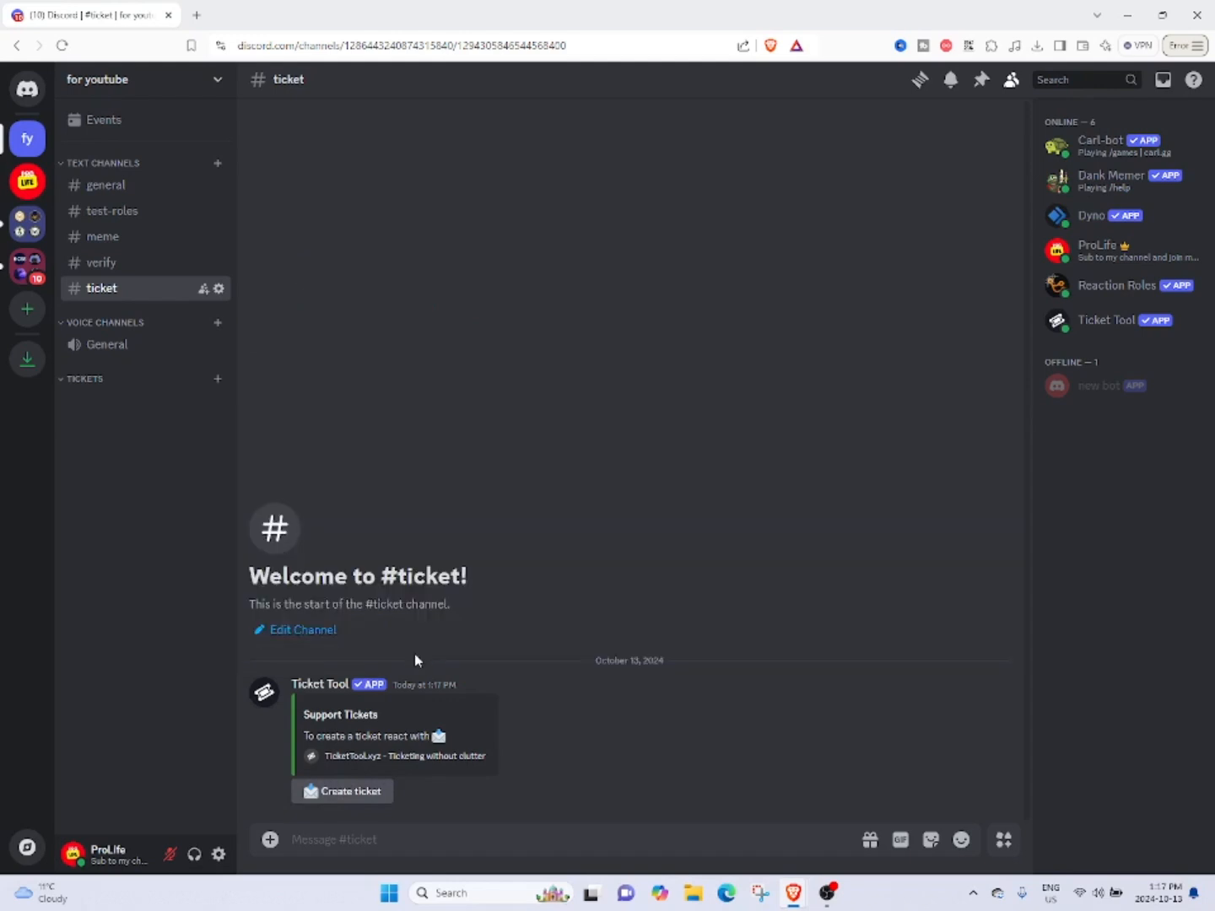
Create a test ticket from the Support Tickets panel and close it from within its own channel.
left_click(311, 794)
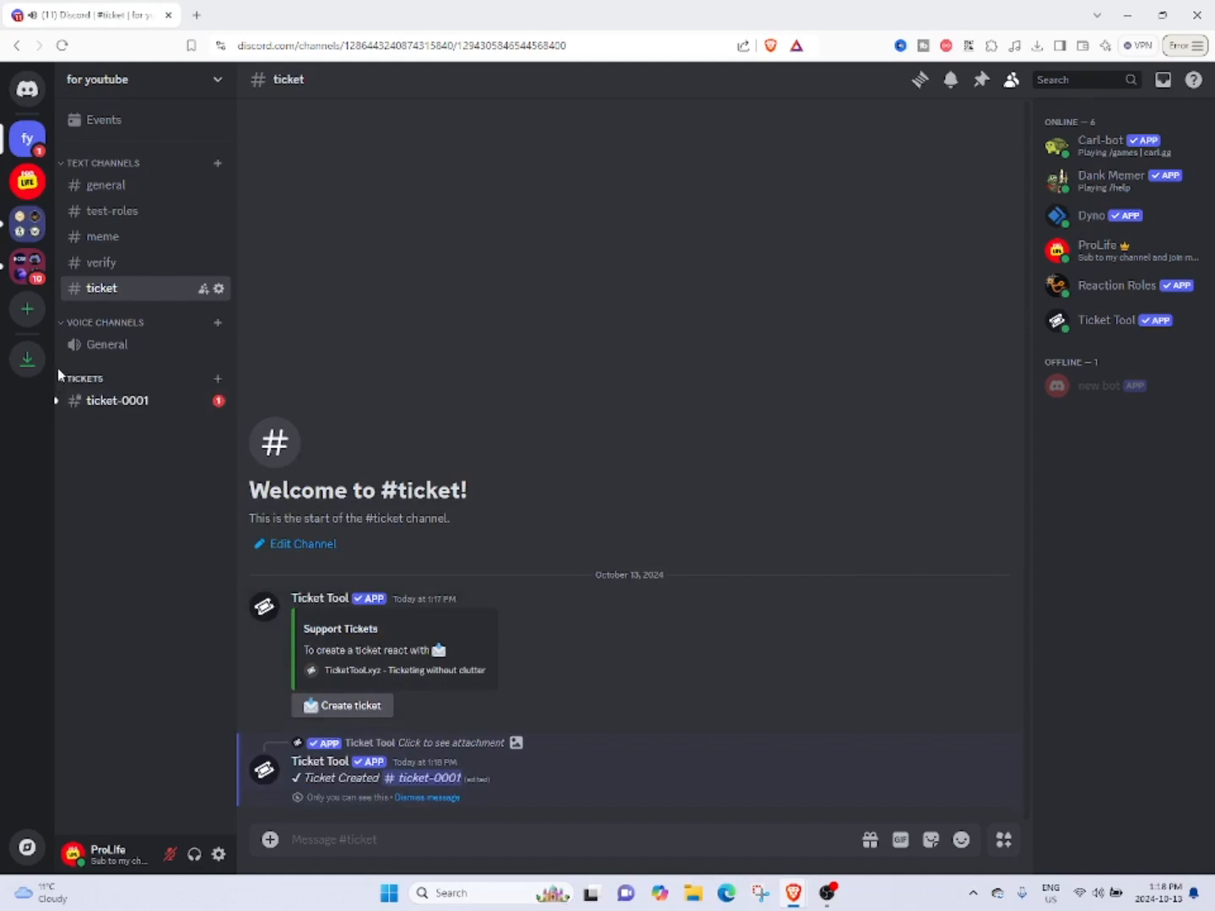
left_click(126, 400)
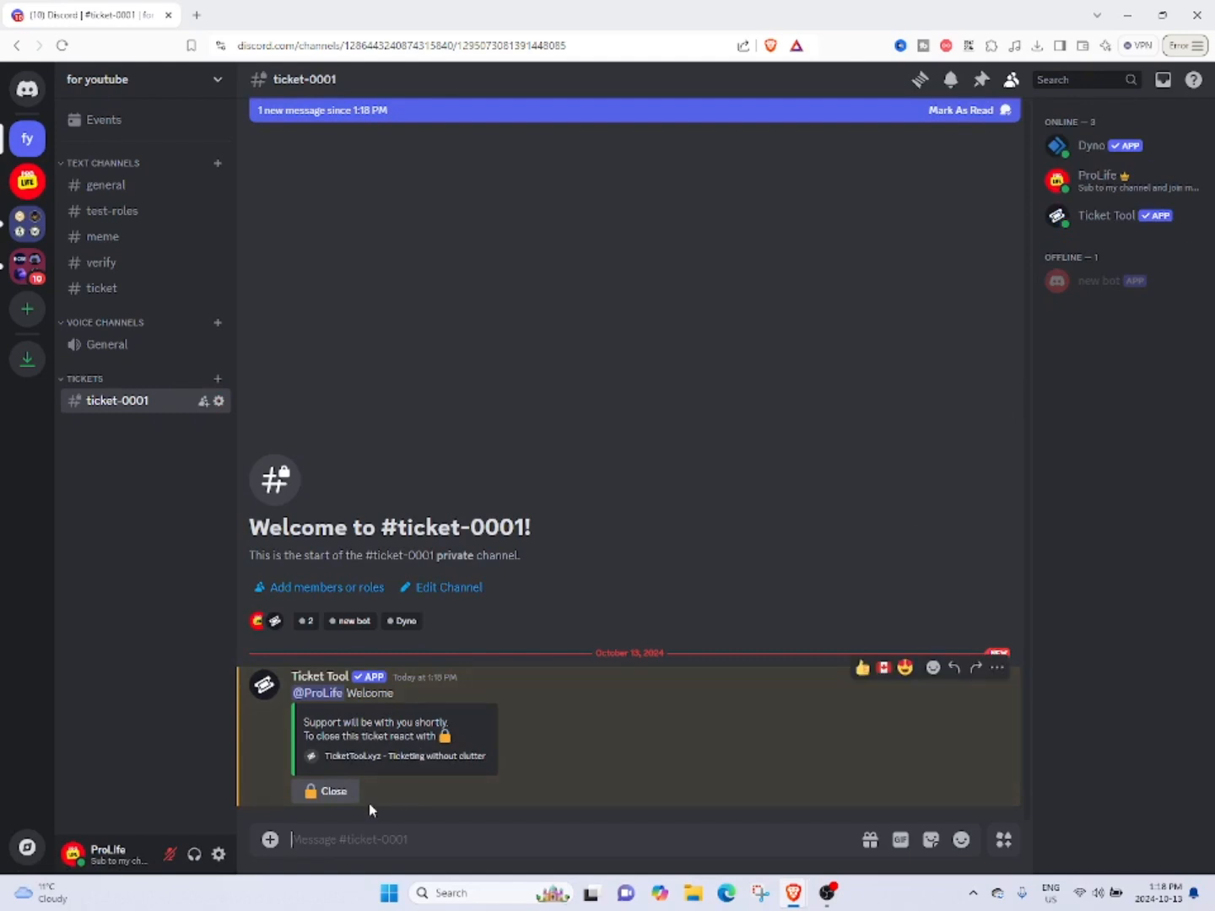
left_click(323, 791)
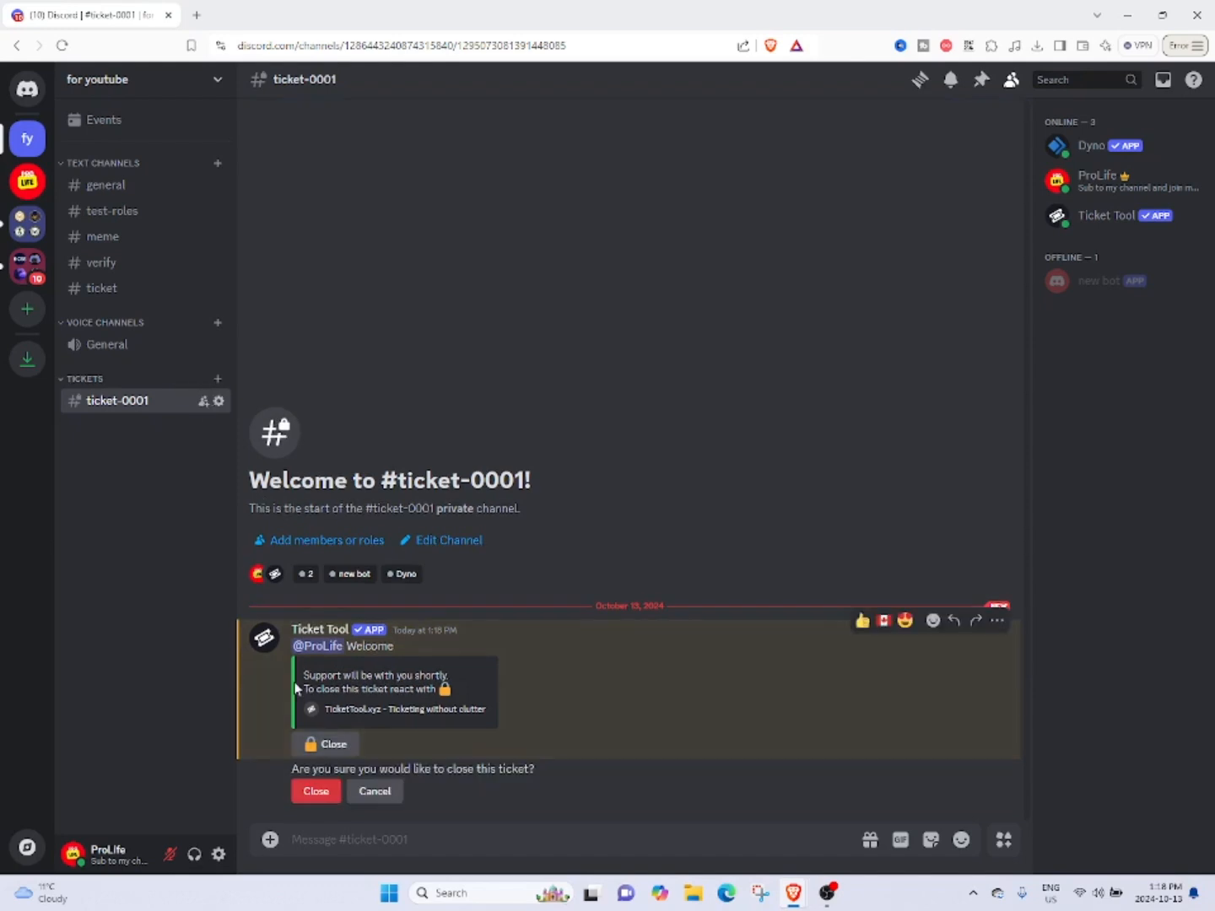
left_click(312, 793)
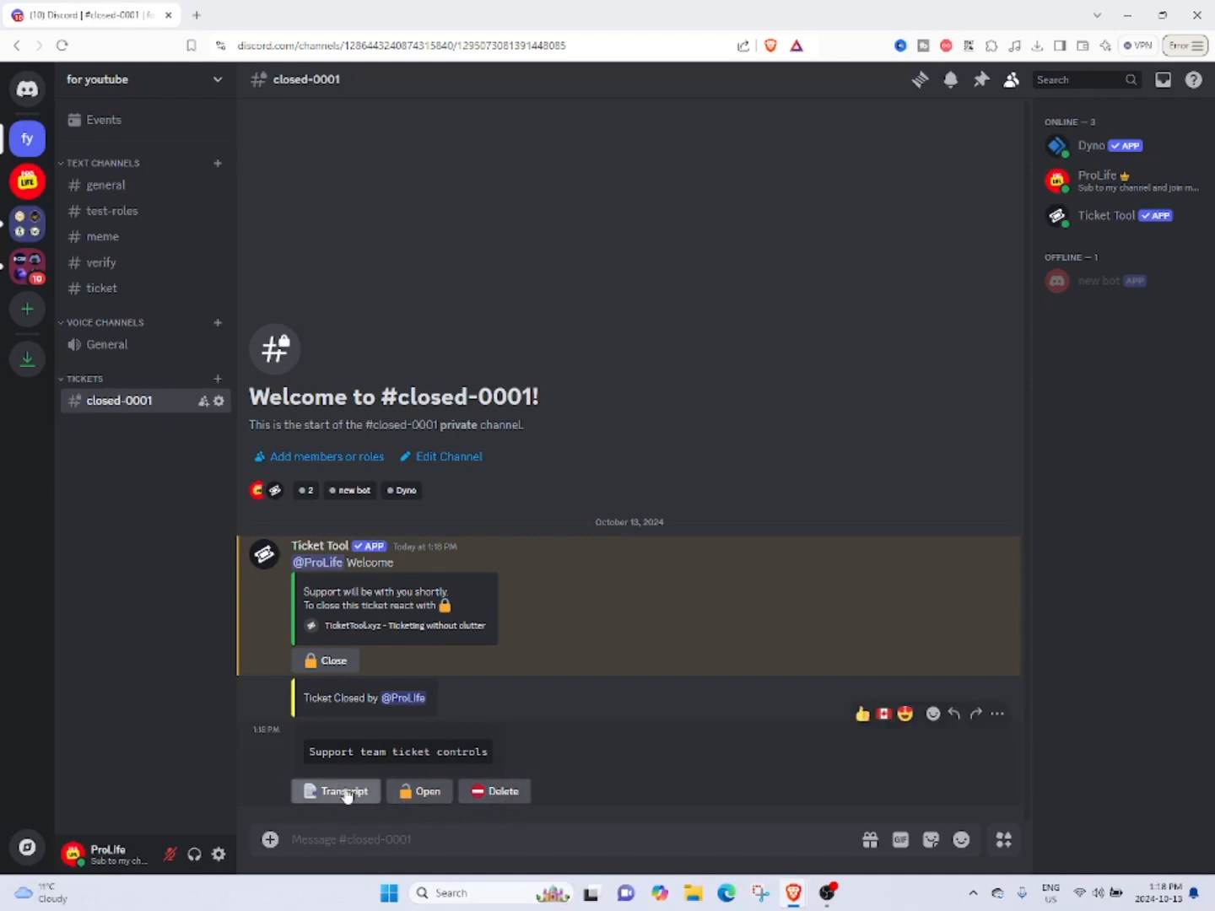
Delete the closed test ticket, return to the ticket channel and minimize the browser.
left_click(478, 795)
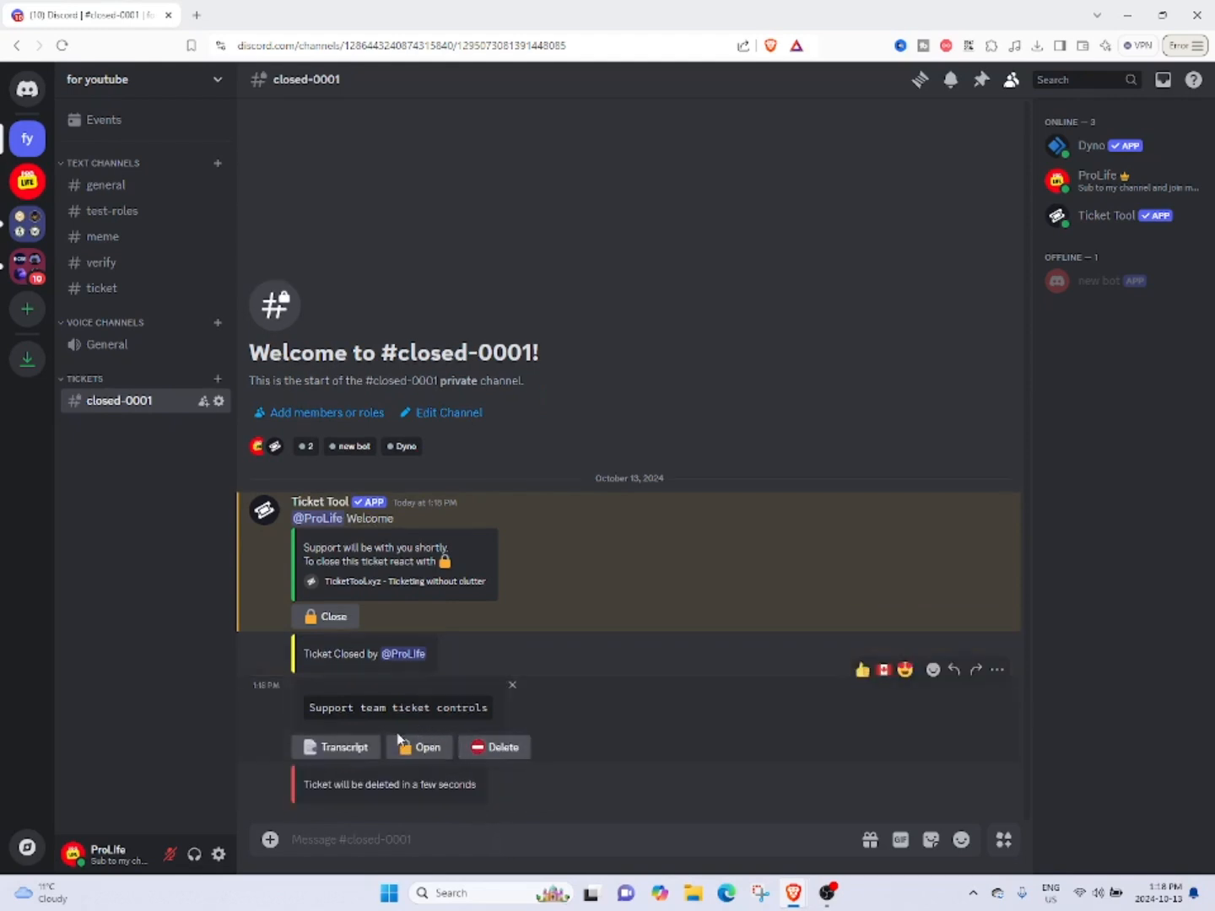
left_click(164, 289)
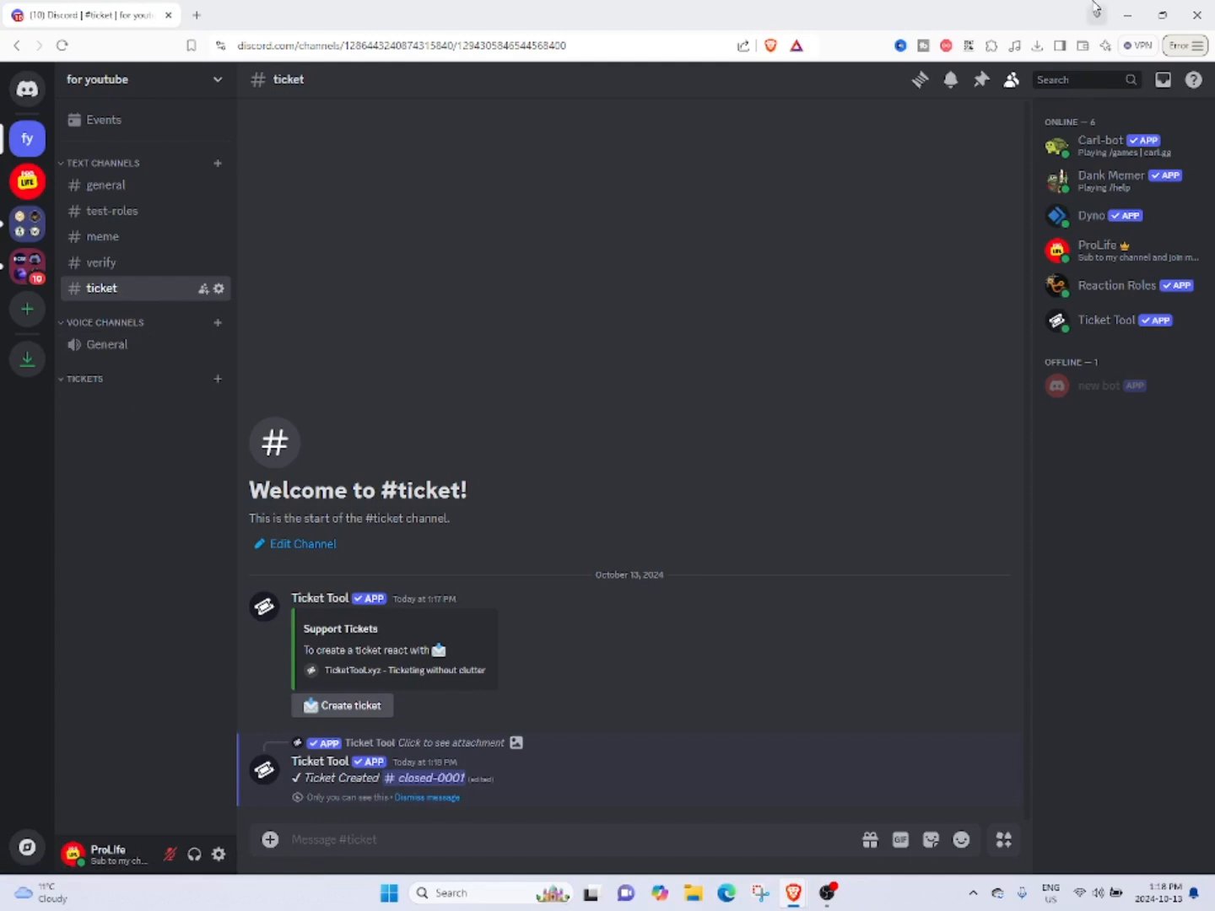
left_click(1128, 15)
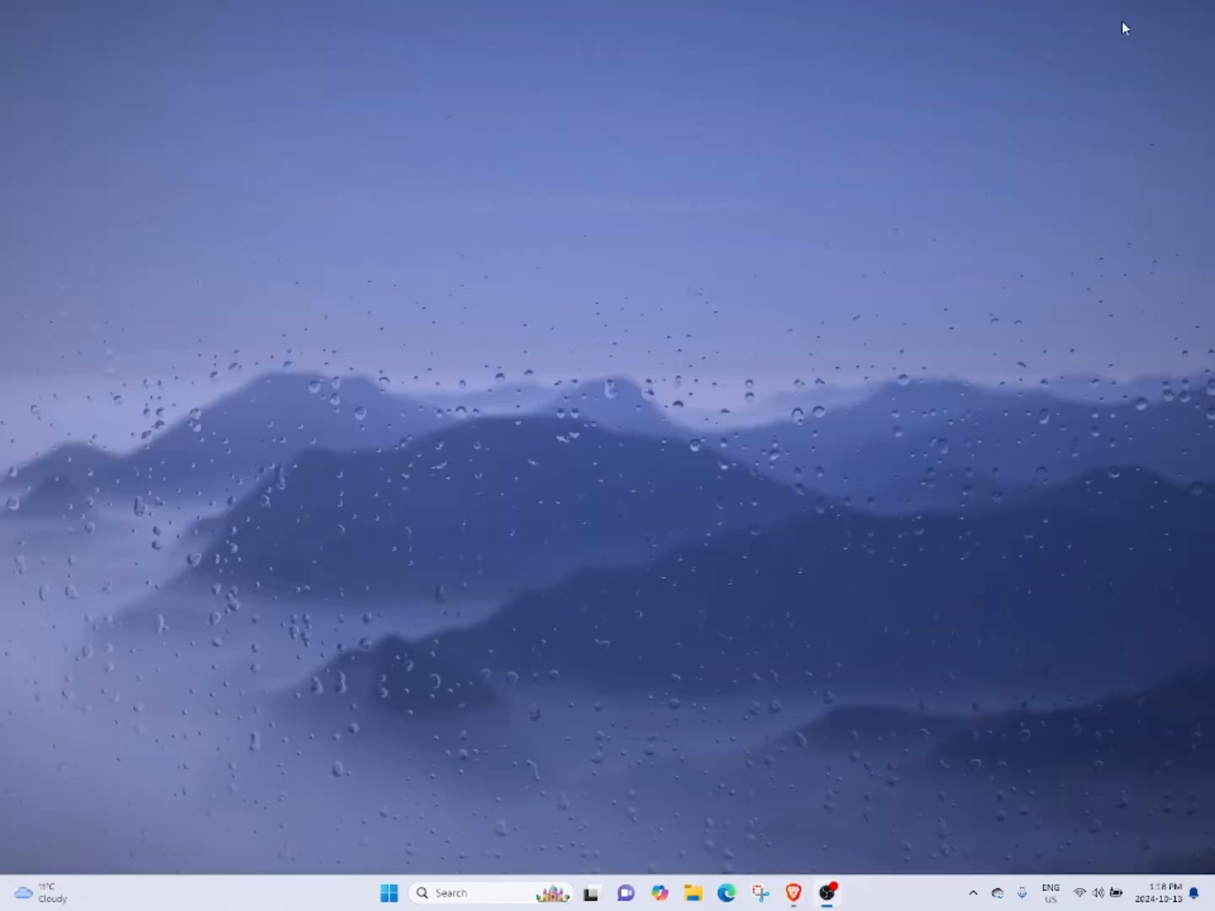